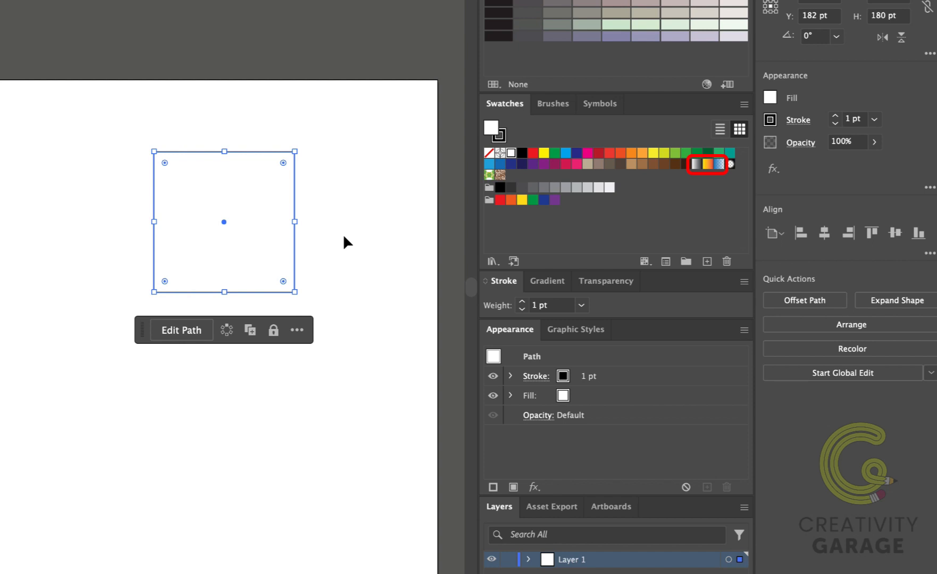
- Try the preset gradient swatches on the square, settle on the blue-to-transparent fill, and show its gradient settings
click(696, 164)
click(707, 164)
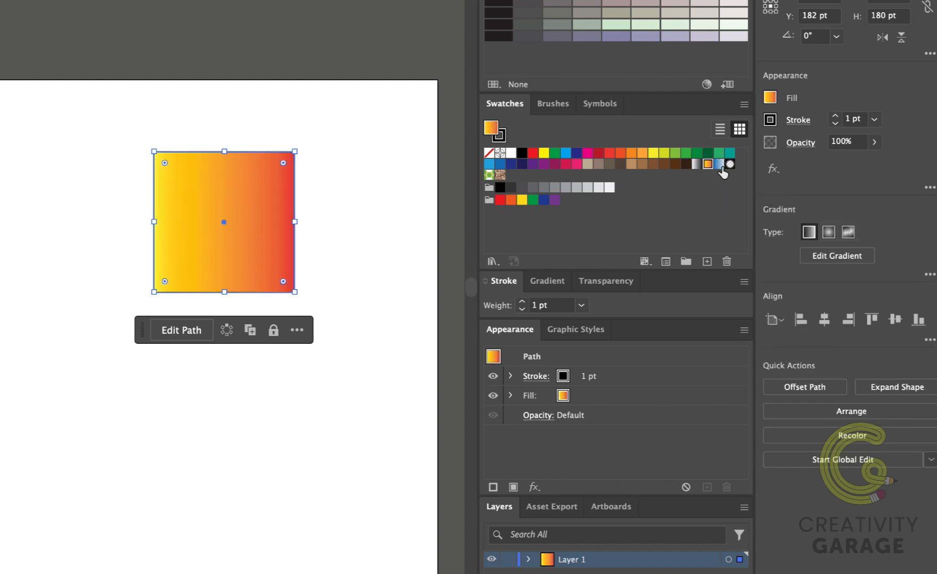
click(719, 165)
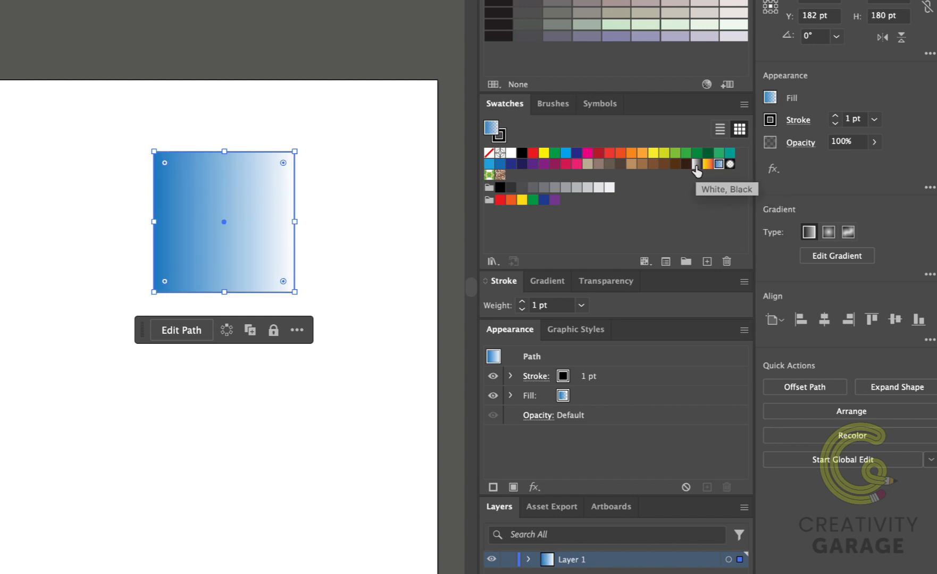
click(547, 281)
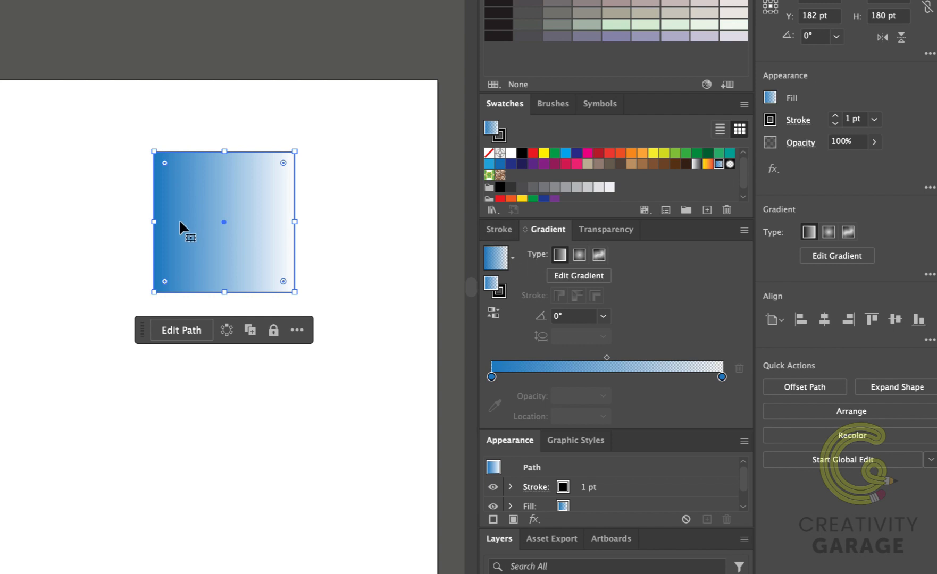
- Try the radial and freeform gradient types on the square, spreading the lower-right freeform point to 83%, and return to a linear gradient
click(579, 258)
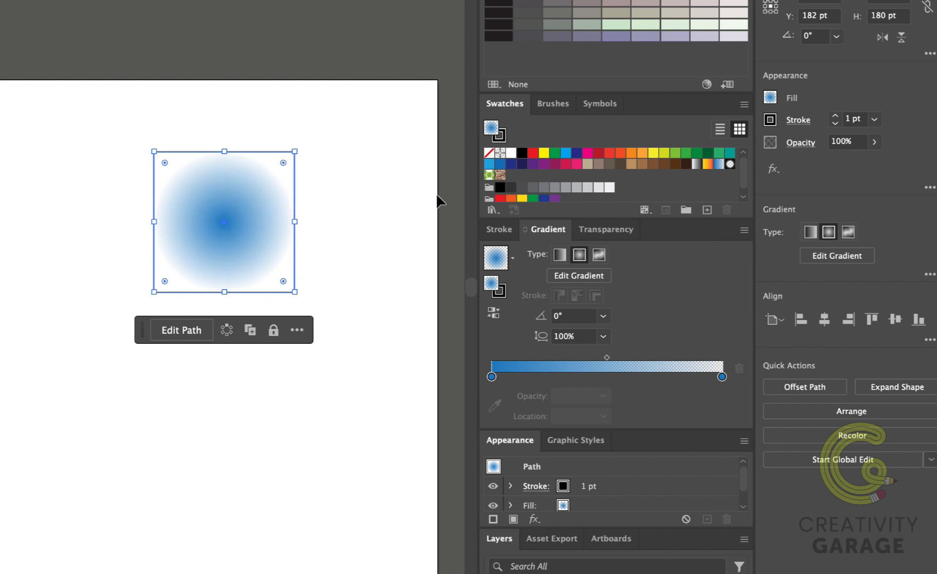
click(599, 257)
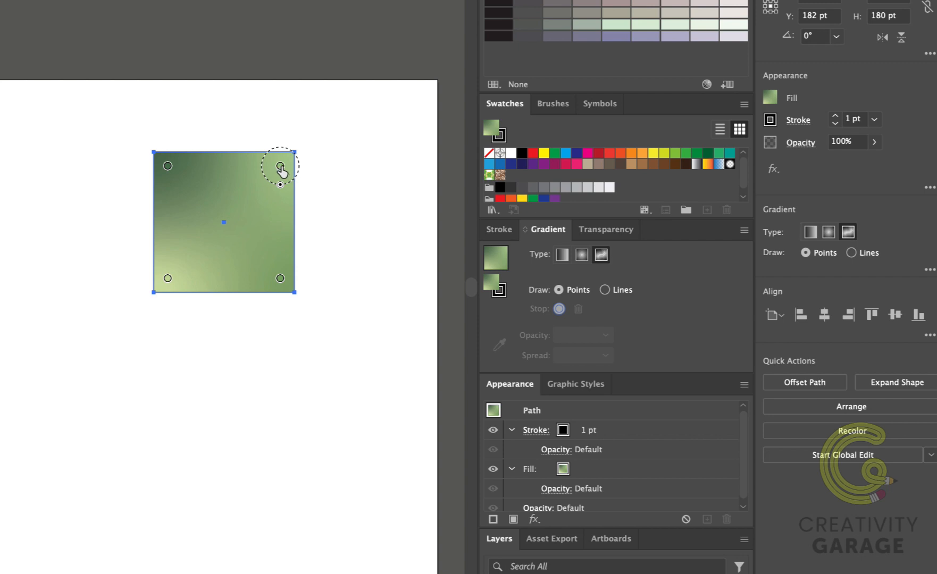
drag(280, 166, 282, 169)
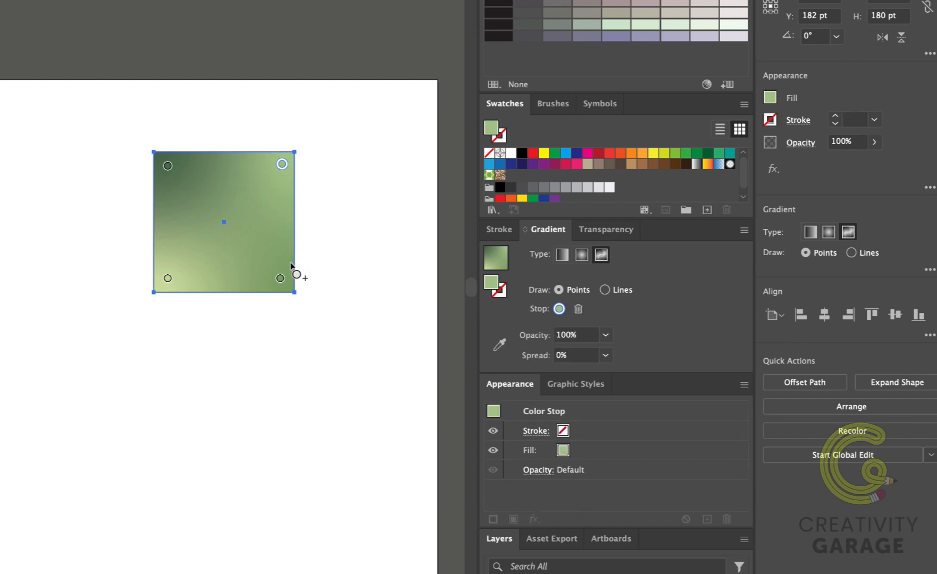
drag(280, 297, 285, 322)
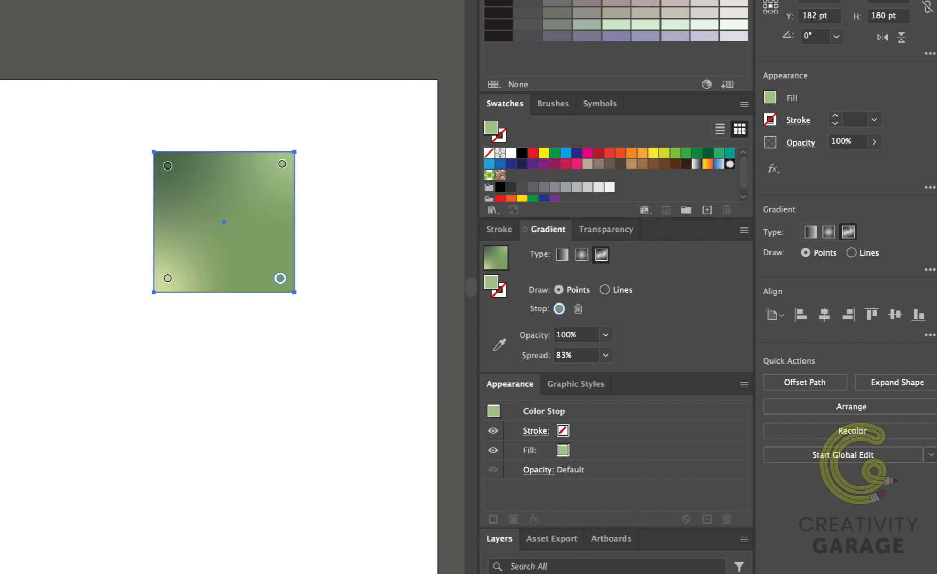
key(v)
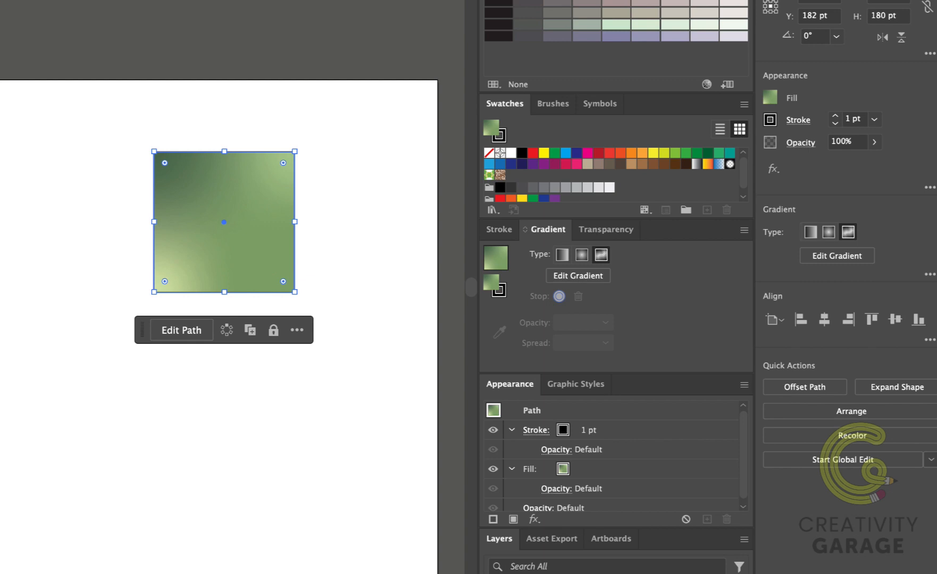
click(562, 255)
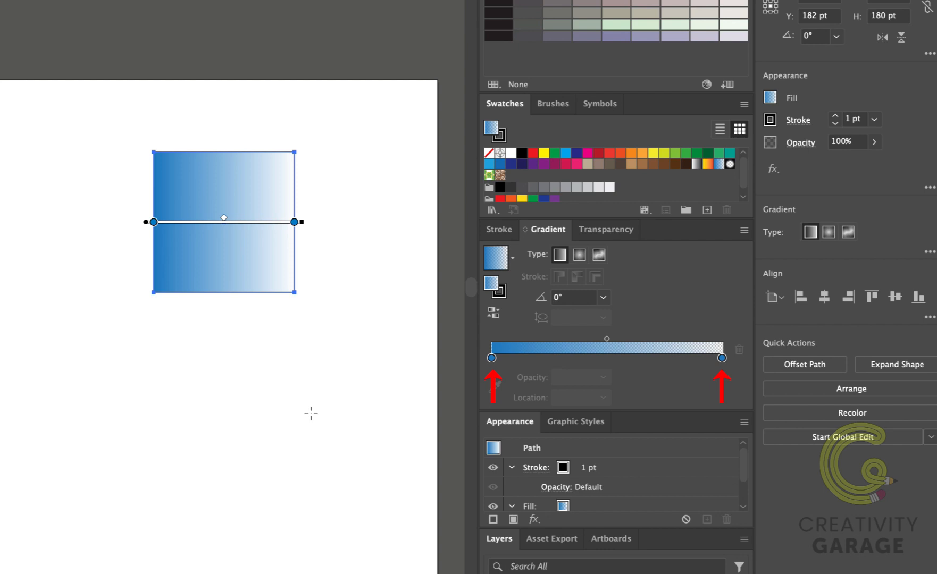
- Recolor the gradient's starting color stop to purple 5E489D
click(492, 358)
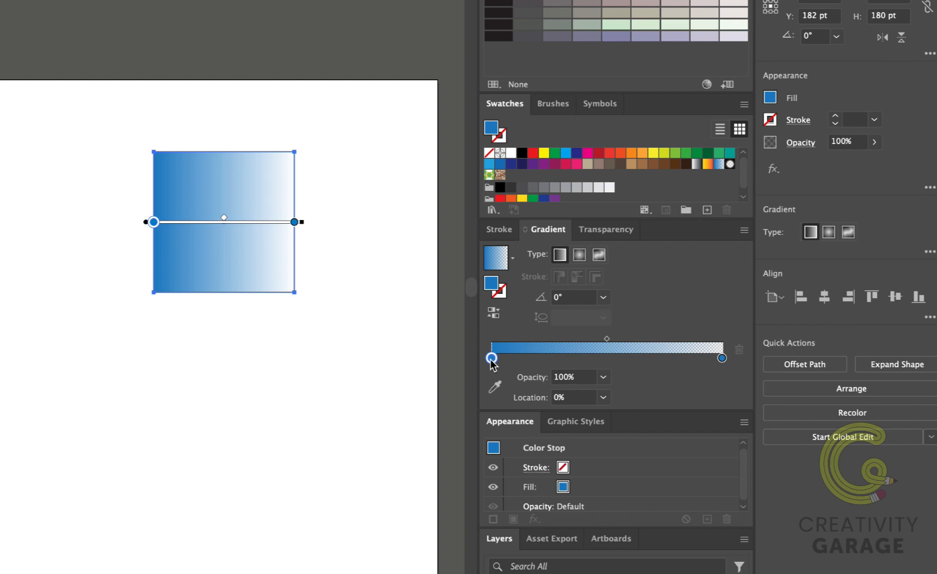
double_click(491, 358)
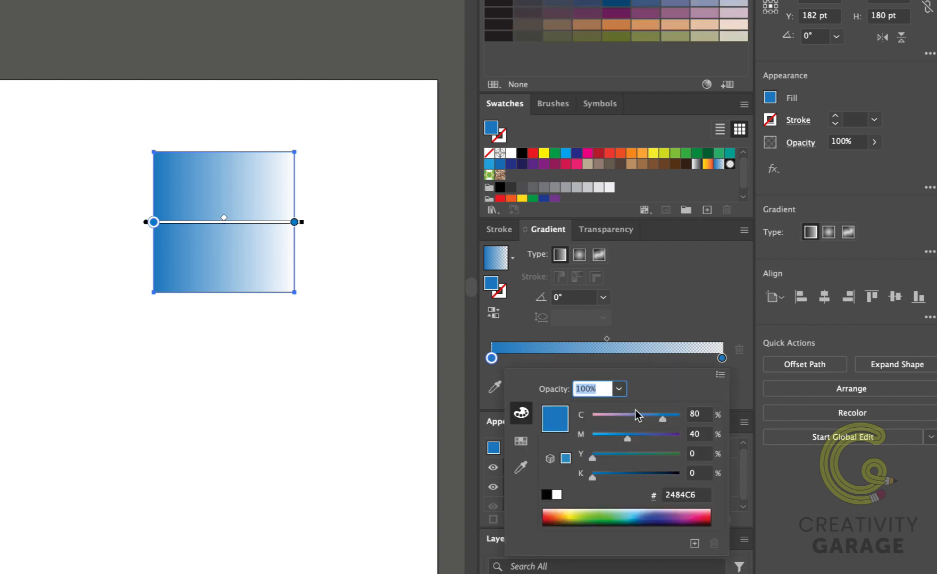
click(666, 515)
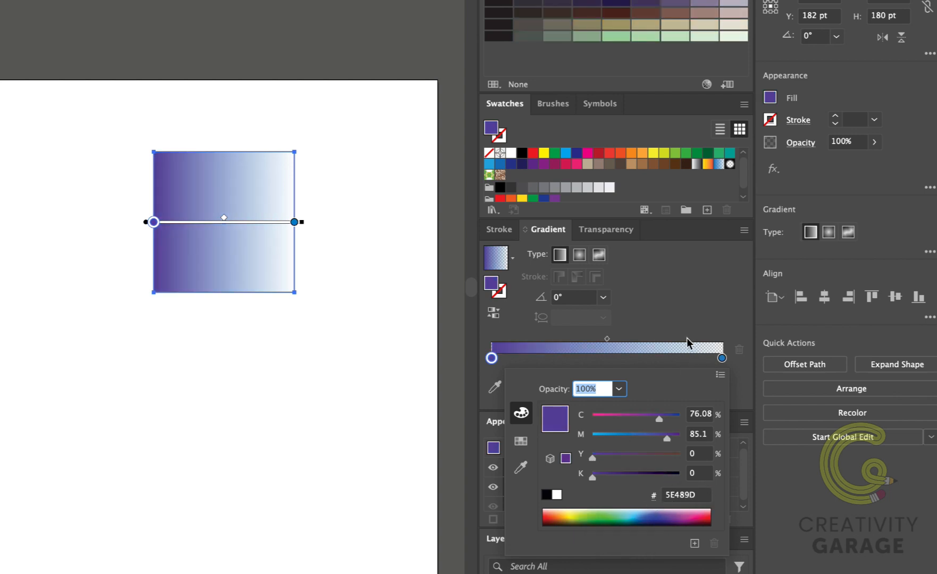
click(684, 321)
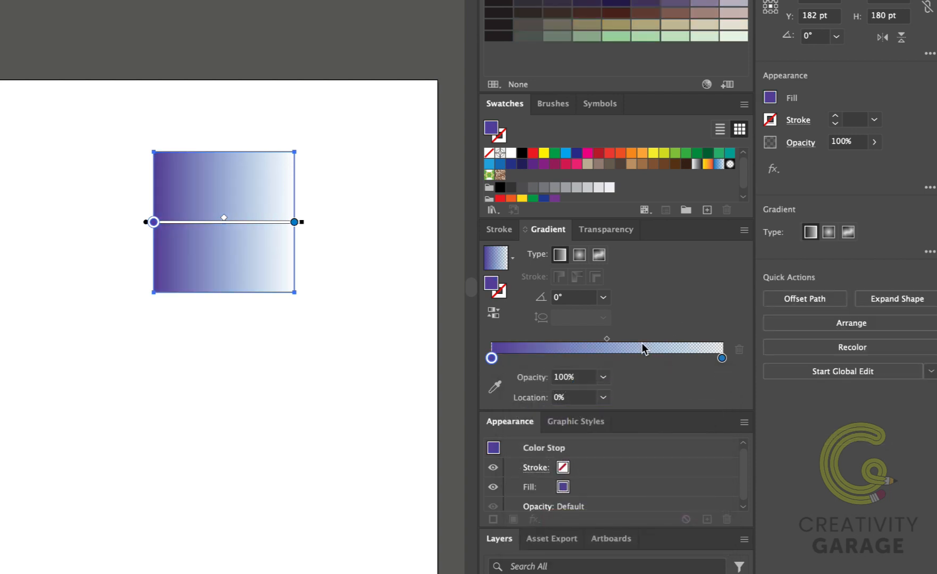
- Recolor the gradient's end color stop to pink F0567F
double_click(721, 358)
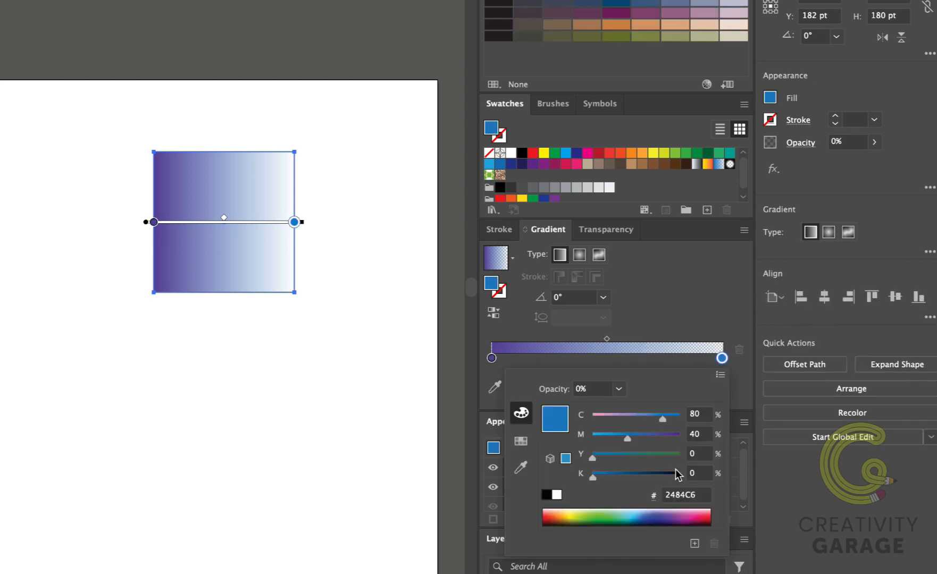
drag(696, 512, 714, 506)
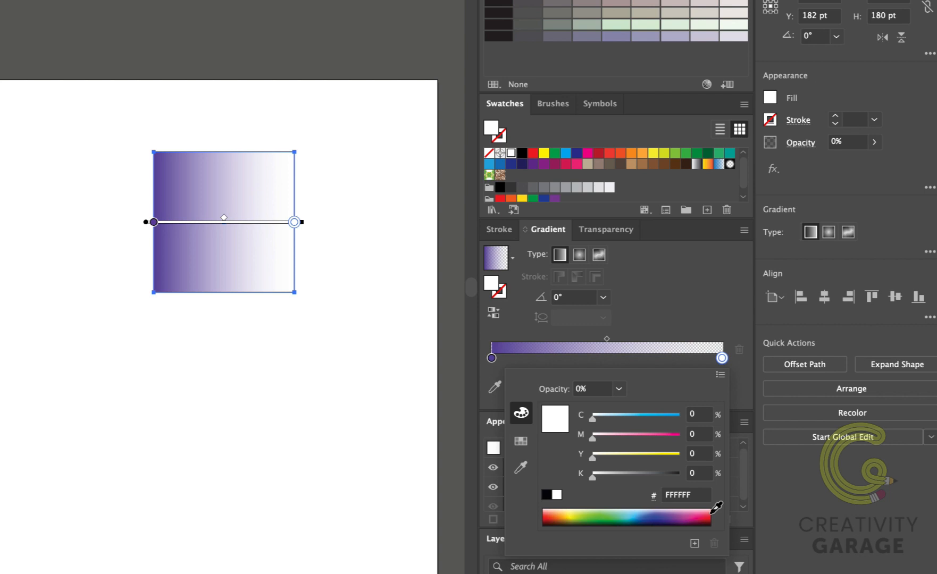
drag(714, 507, 709, 509)
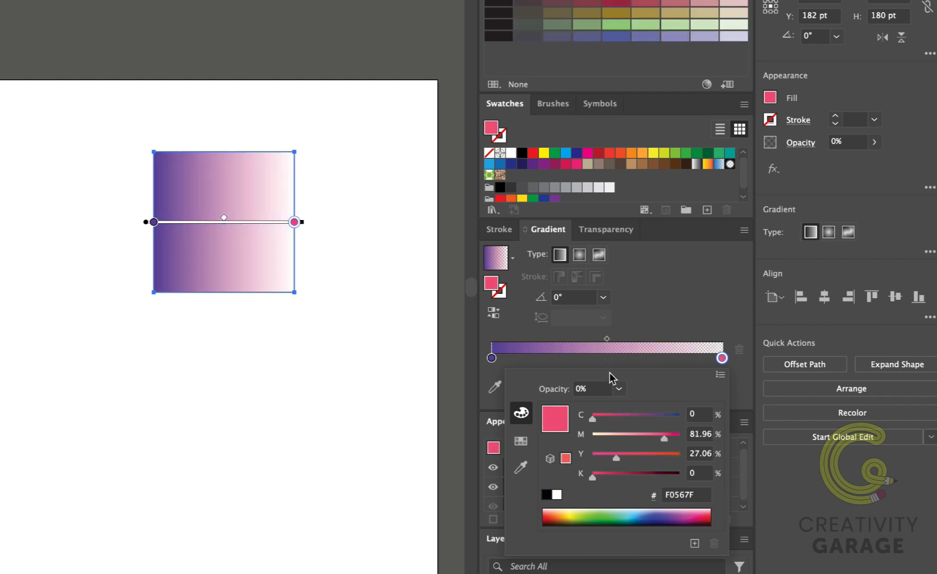
click(659, 318)
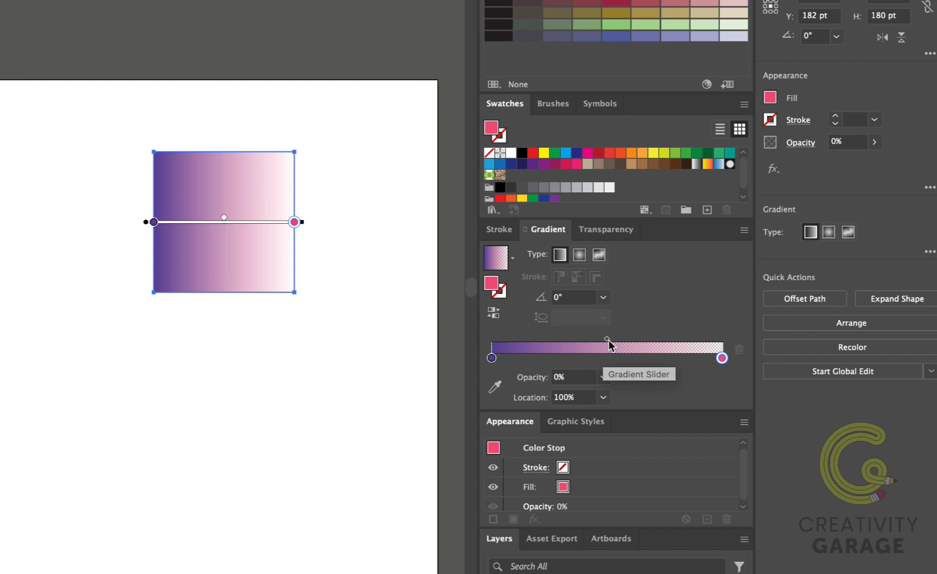
- Shift the gradient midpoint to about 67% toward the pink stop, and reset its location to 50%
drag(608, 341, 747, 349)
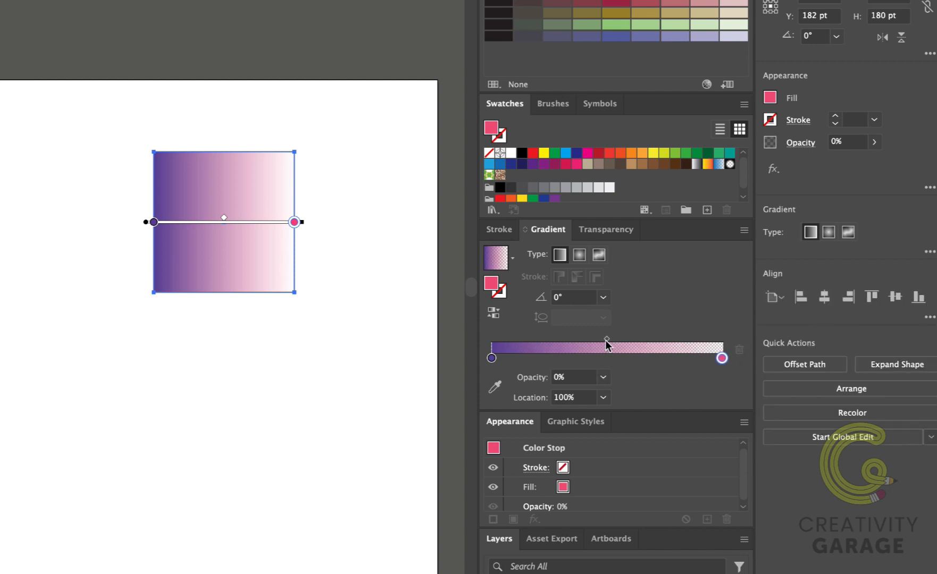
drag(606, 339, 645, 339)
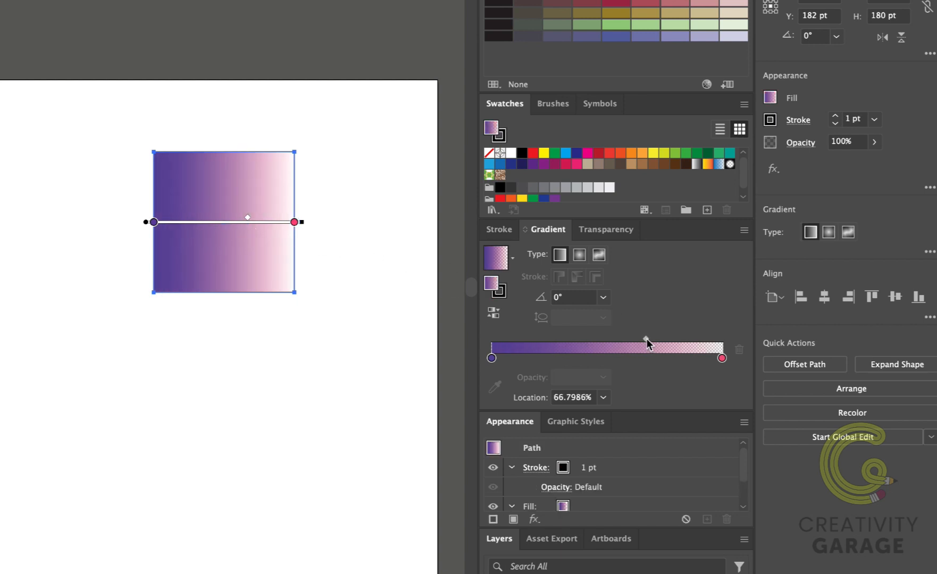
drag(646, 339, 612, 347)
click(575, 397)
text(50)
key(Return)
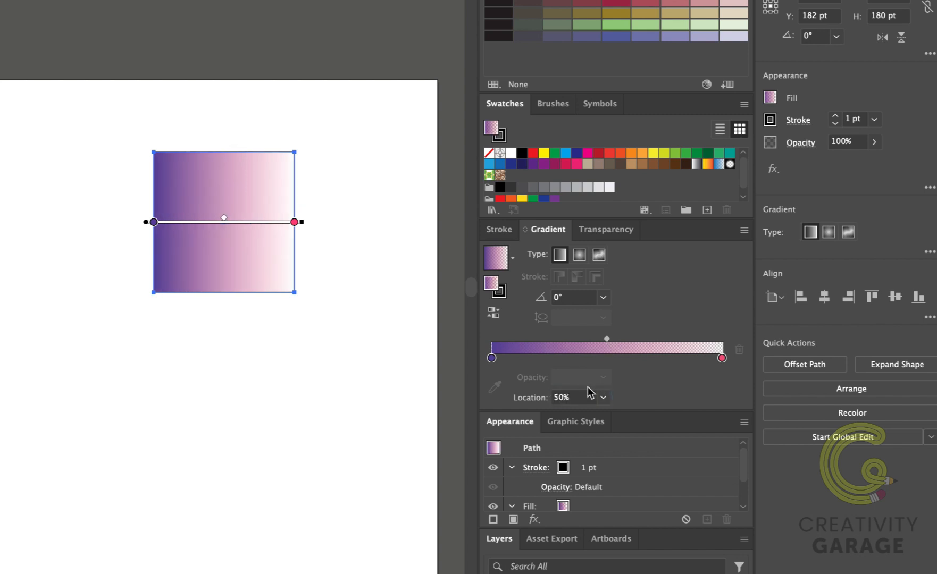
- Add a magenta color stop between the purple and pink ones, with 100% opacity and a location of 50%
click(658, 357)
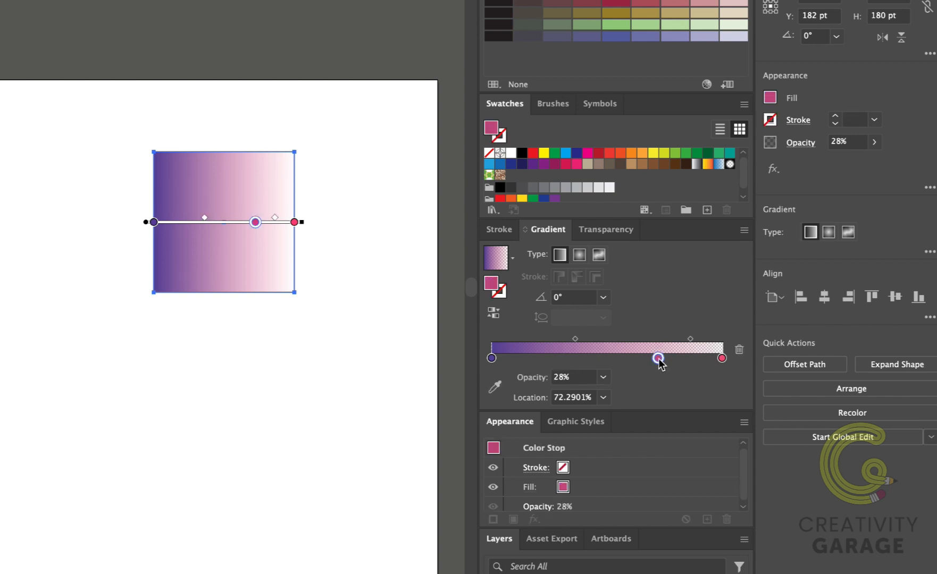
drag(659, 359, 615, 360)
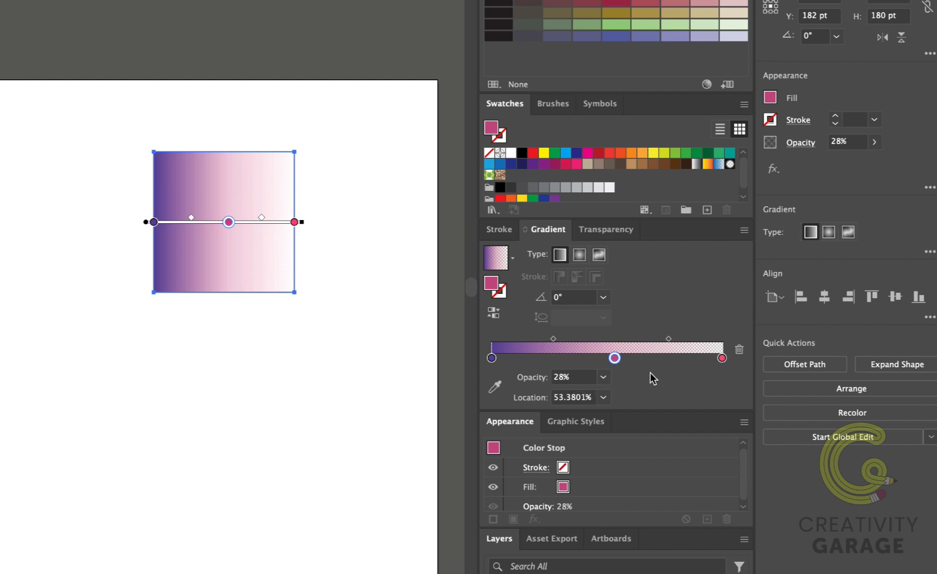
click(604, 378)
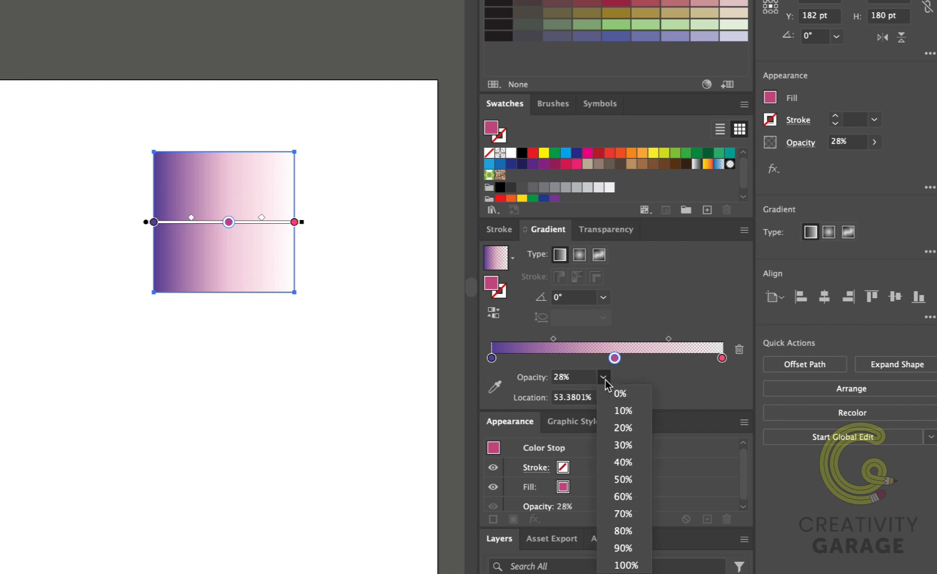
click(631, 567)
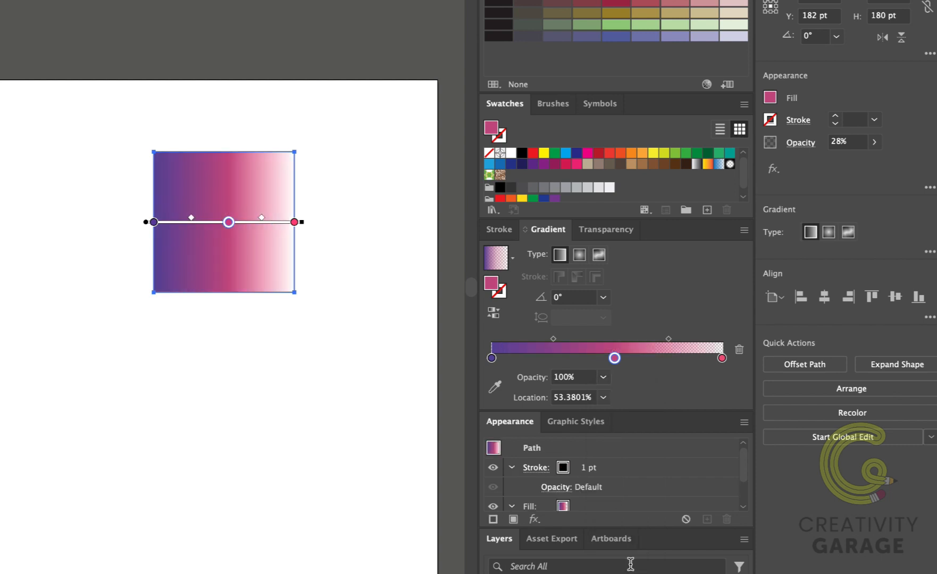
click(580, 401)
double_click(580, 401)
text(50)
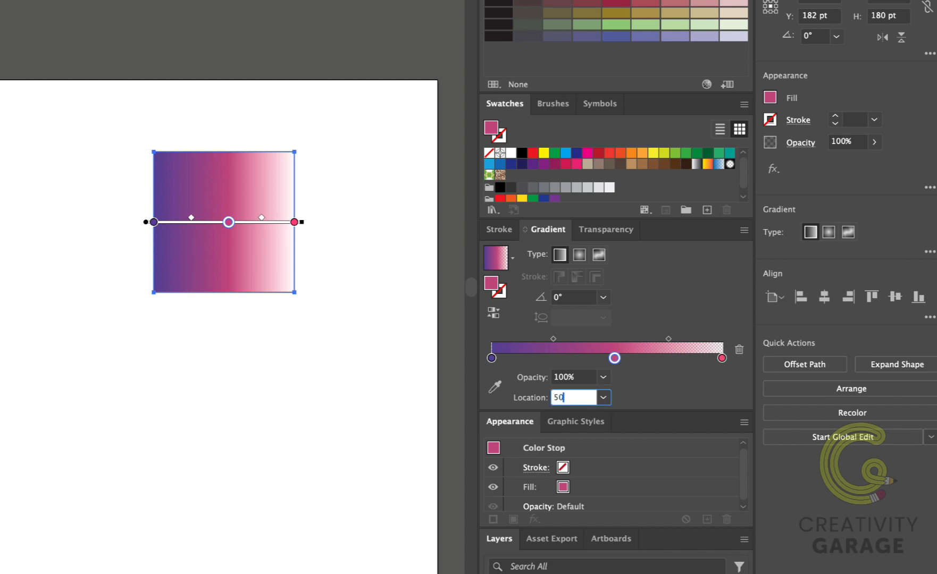
key(Return)
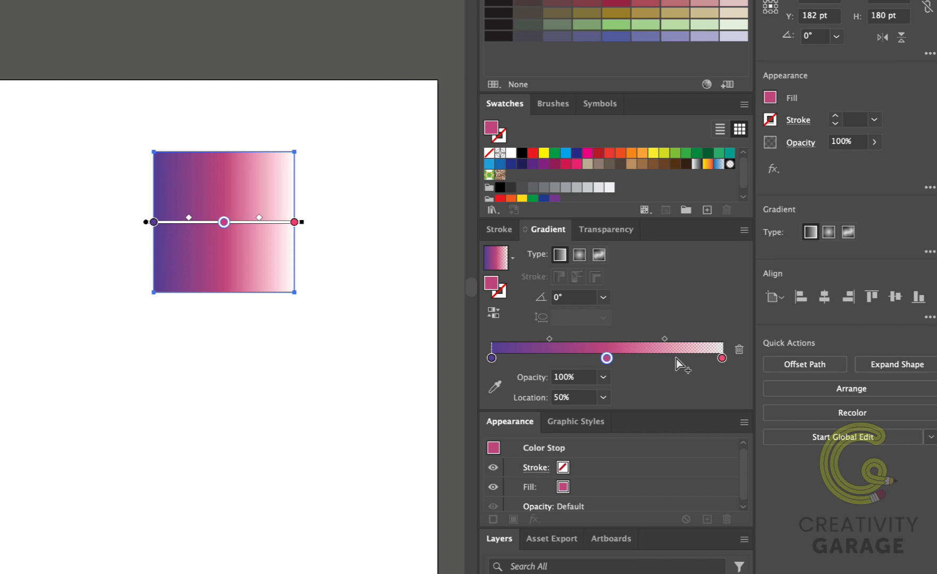
- Add four extra color stops along the gradient, two on each side of the middle stop
click(656, 362)
click(567, 360)
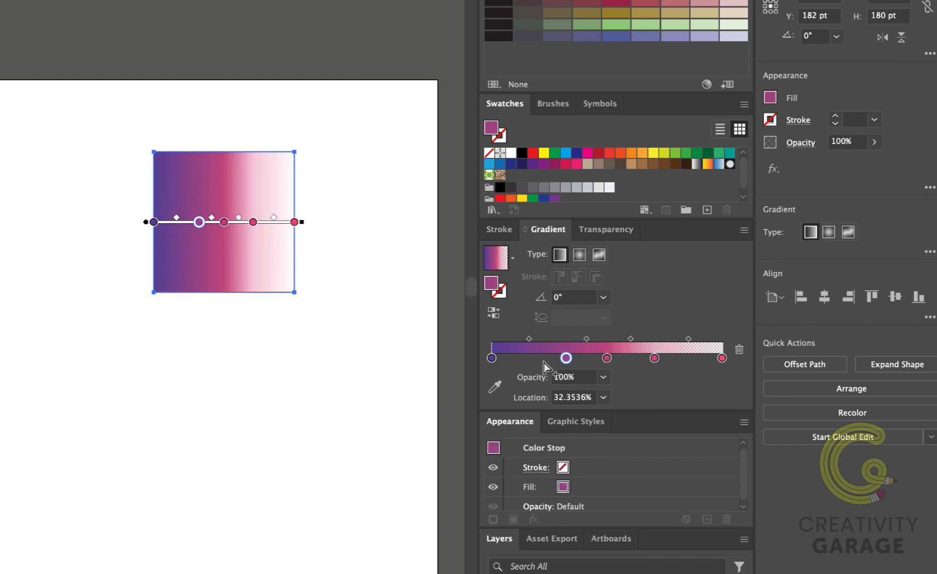
click(538, 361)
click(677, 359)
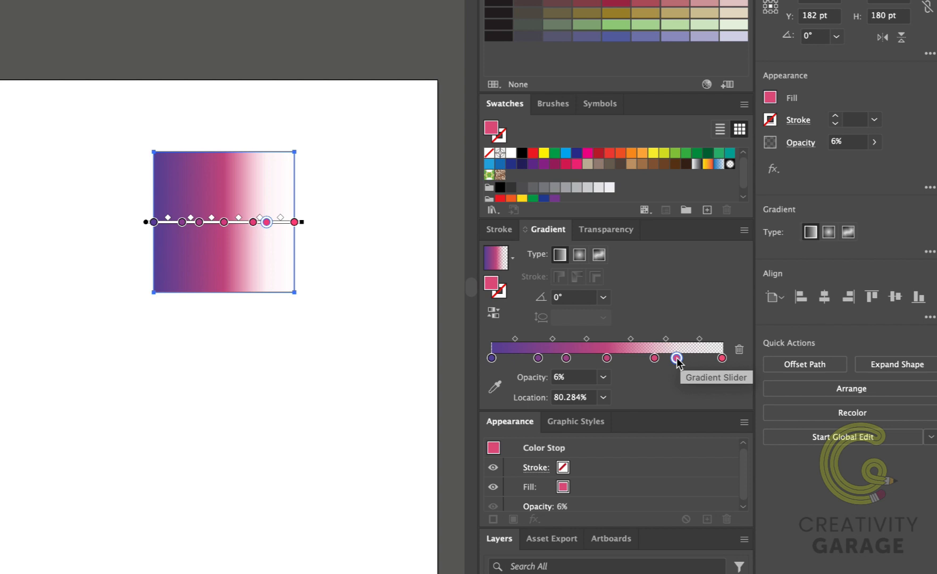
- Remove the four extra color stops, keeping only the two end stops and the middle one
drag(676, 359, 667, 390)
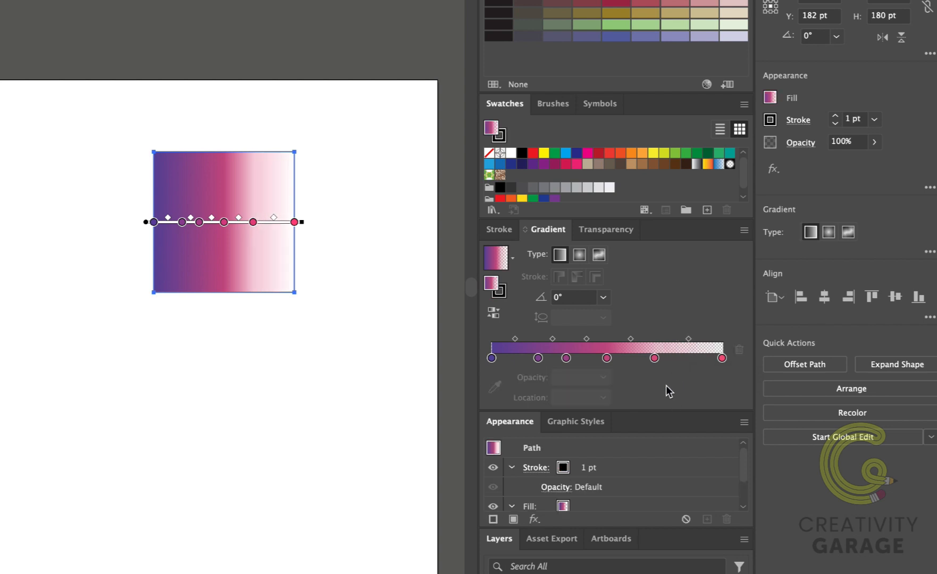
click(653, 358)
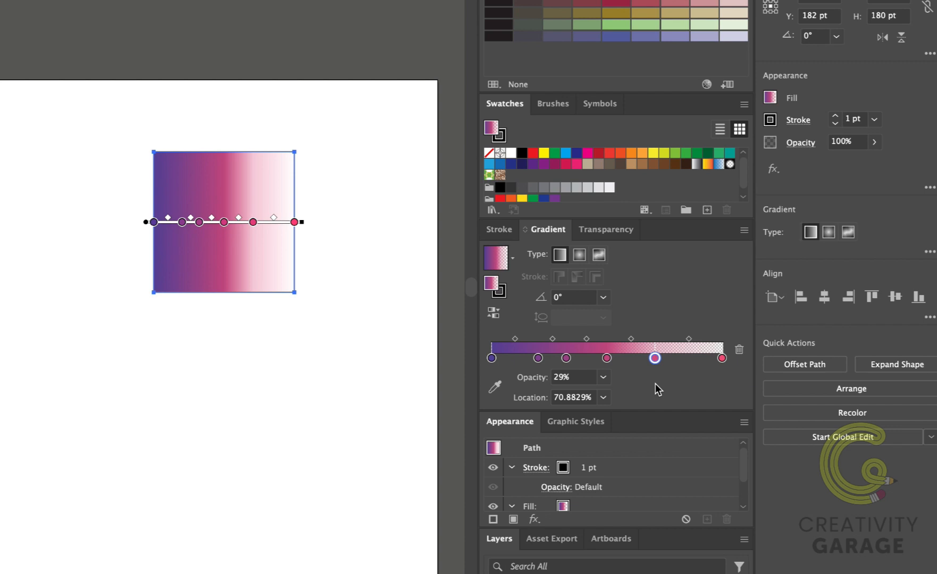
drag(655, 358, 656, 407)
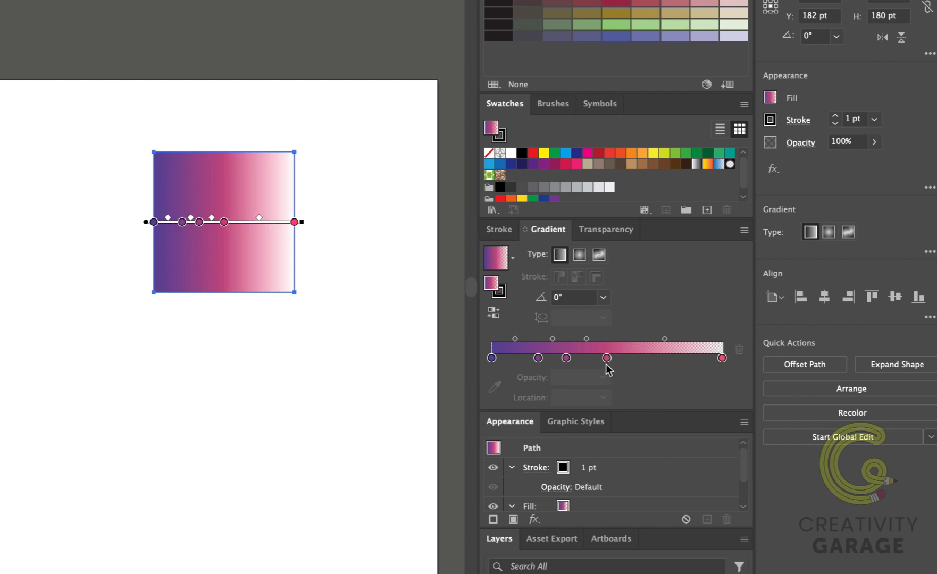
click(565, 358)
drag(565, 358, 565, 404)
drag(538, 358, 543, 413)
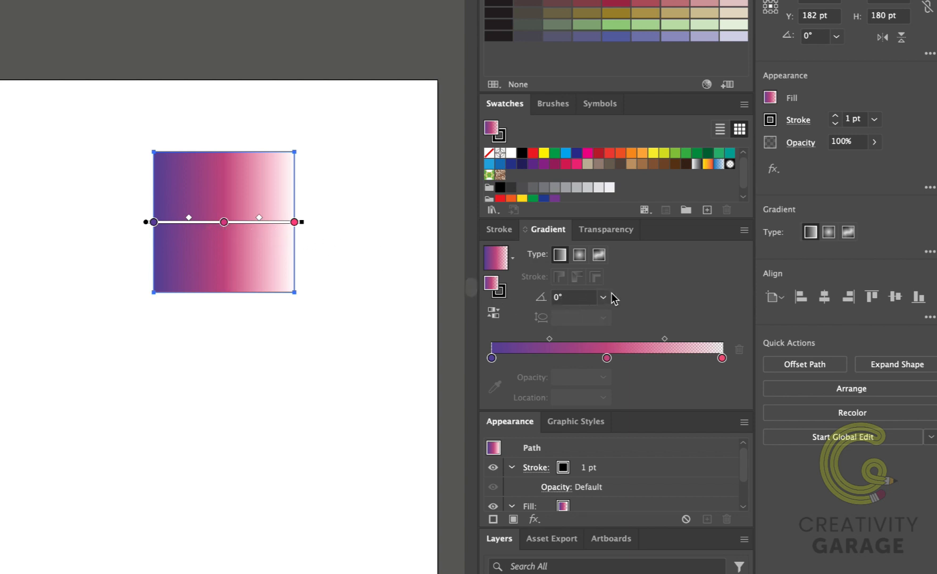
- Set the angle of the square's linear gradient to 45°
click(582, 295)
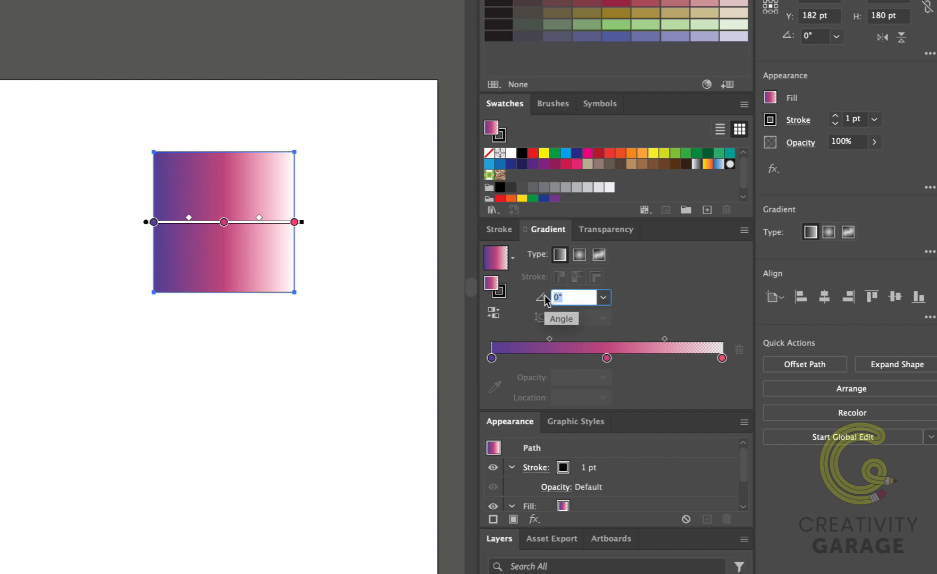
text(45)
key(Return)
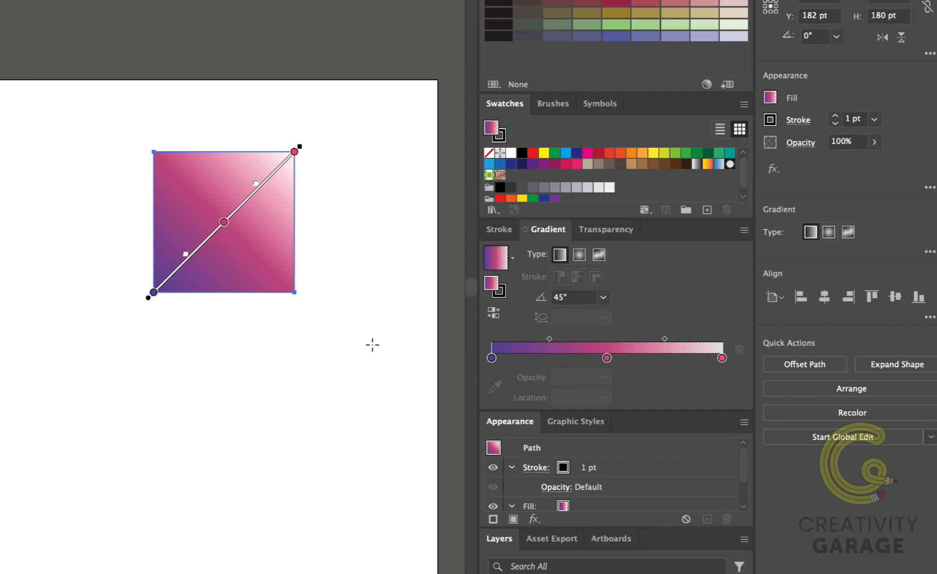
scroll(372, 345, up, 1)
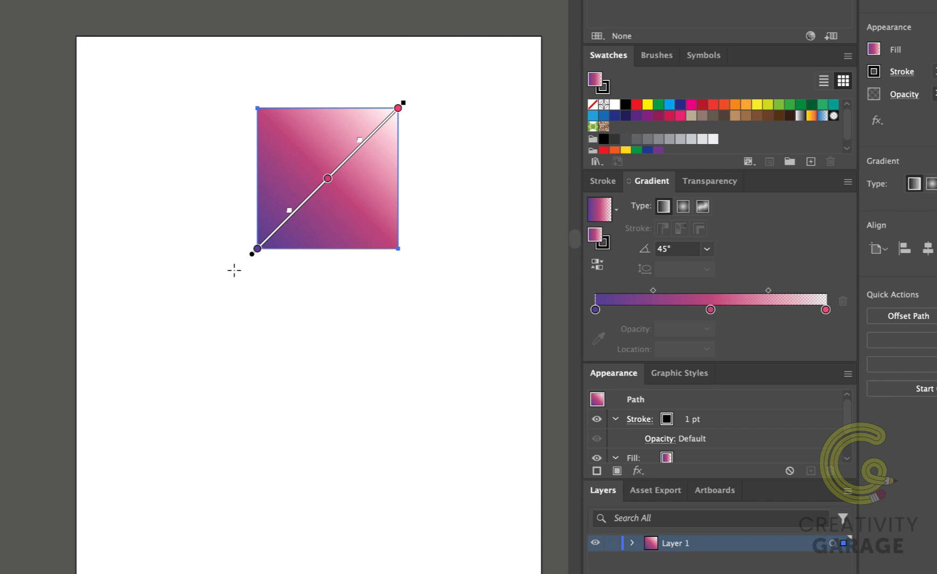
- Redraw the linear gradient diagonally past the square's corners, moving its middle stop to about 49% and shifting the upper midpoint toward the pink stop
mouse_move(231, 274)
mouse_down()
mouse_move(329, 181)
mouse_move(414, 132)
mouse_move(429, 96)
mouse_up()
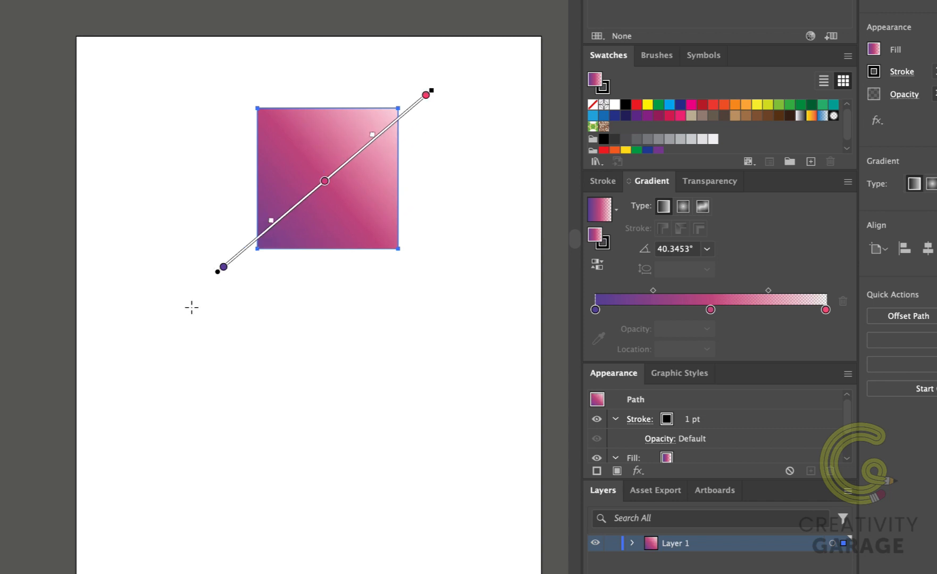
mouse_move(187, 310)
mouse_down()
mouse_move(272, 215)
mouse_move(388, 132)
mouse_move(433, 83)
mouse_up()
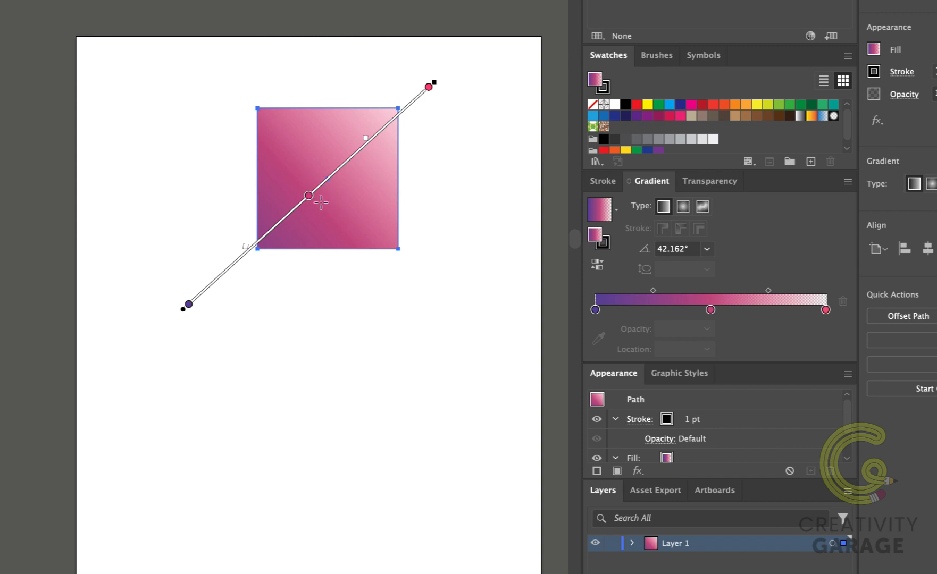
mouse_move(308, 195)
mouse_down()
mouse_move(350, 168)
mouse_move(311, 204)
mouse_up()
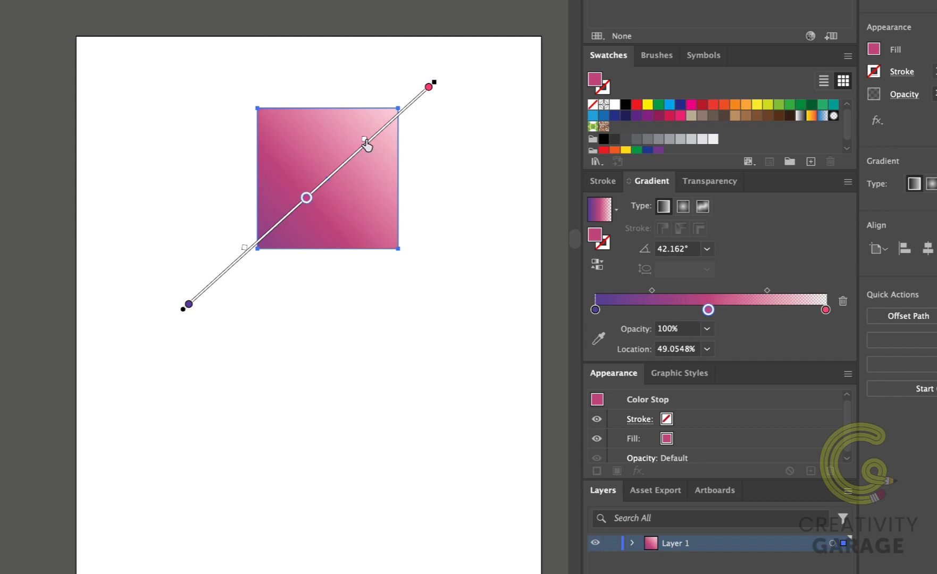
mouse_move(365, 140)
mouse_down()
mouse_move(385, 126)
mouse_move(351, 160)
mouse_move(405, 108)
mouse_move(382, 139)
mouse_move(397, 130)
mouse_move(394, 139)
mouse_up()
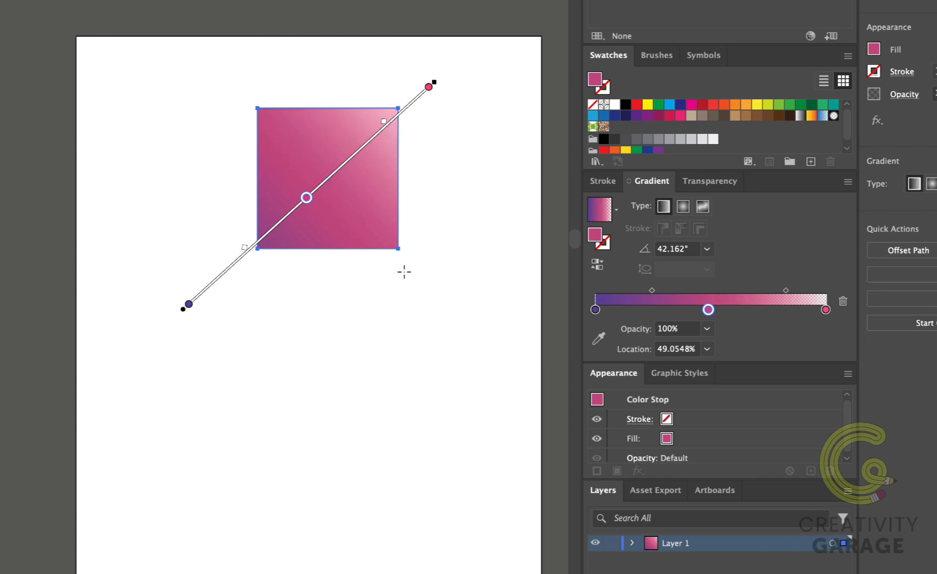
- Change the square's gradient to radial and redraw it from near the centre up past the square's top edge, at about 57°
key(v)
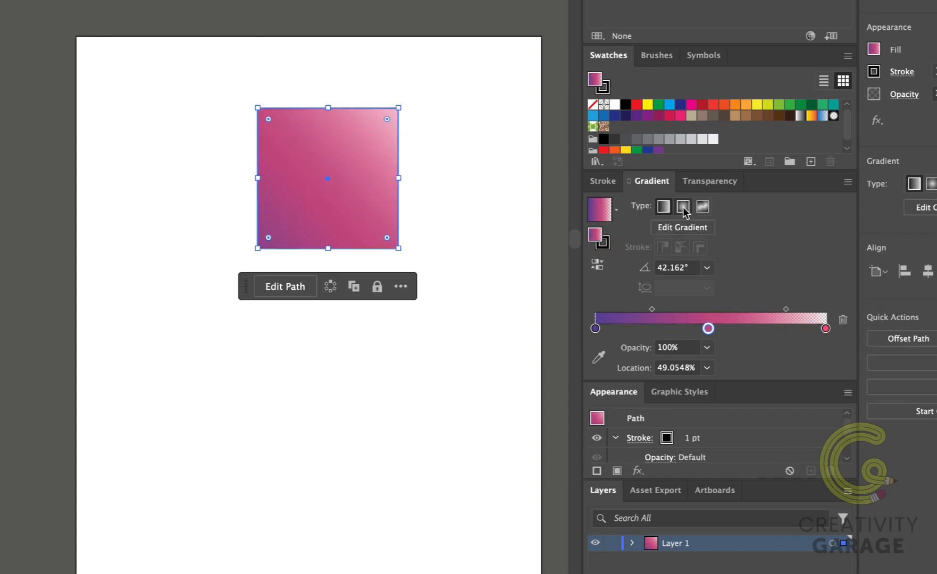
click(684, 209)
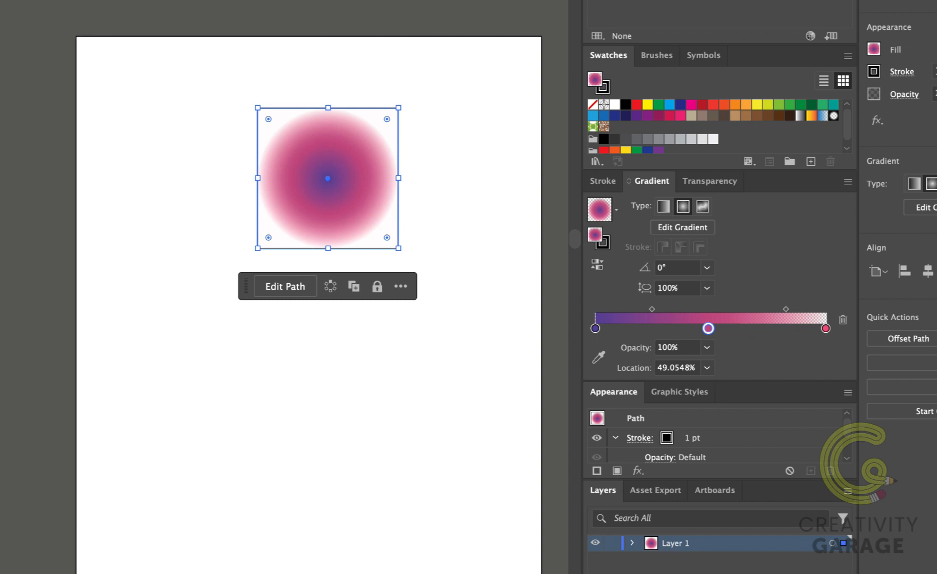
key(g)
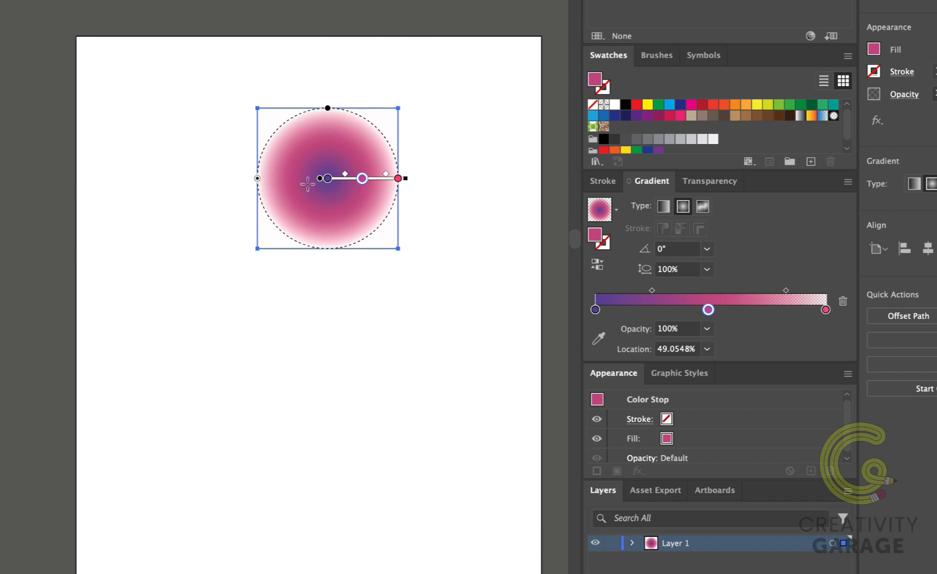
drag(241, 268, 394, 134)
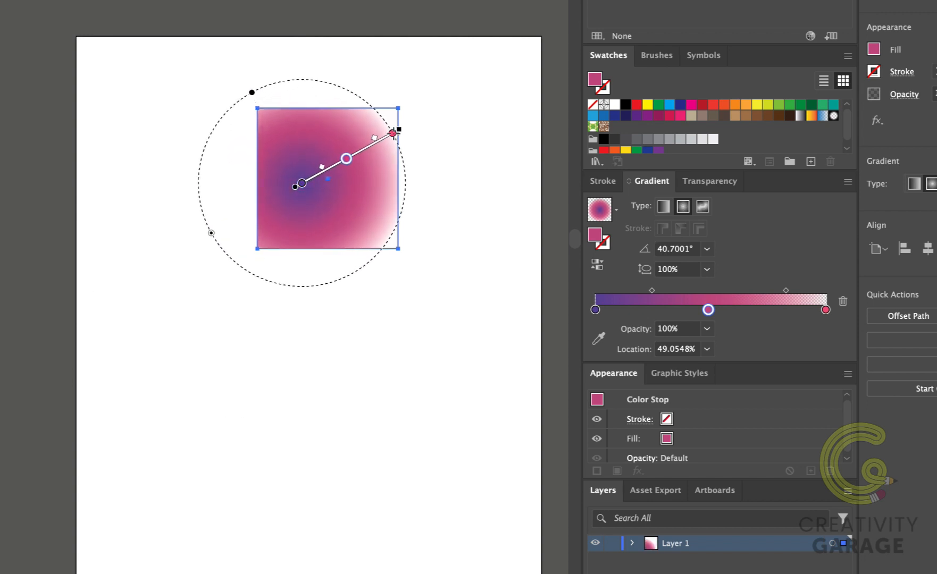
drag(338, 183, 402, 123)
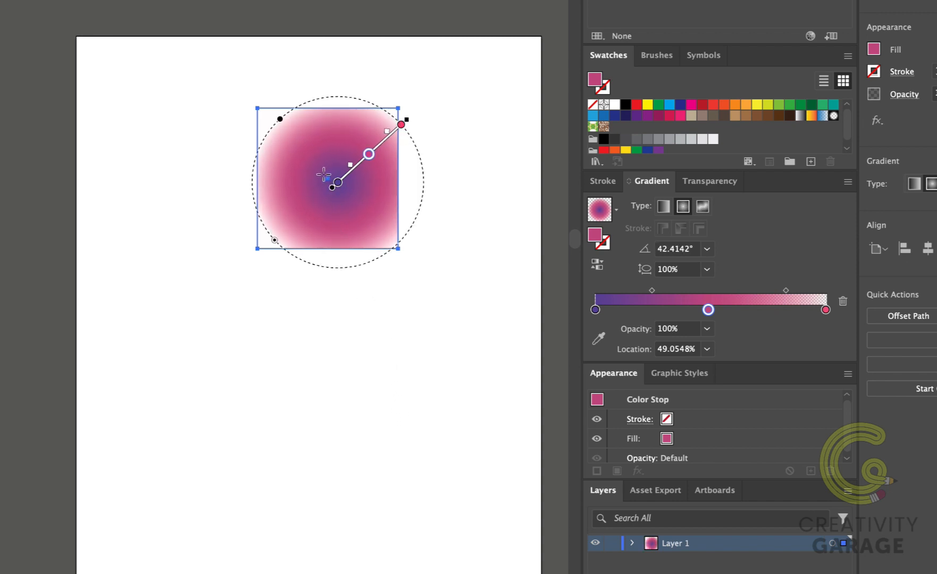
drag(322, 175, 375, 96)
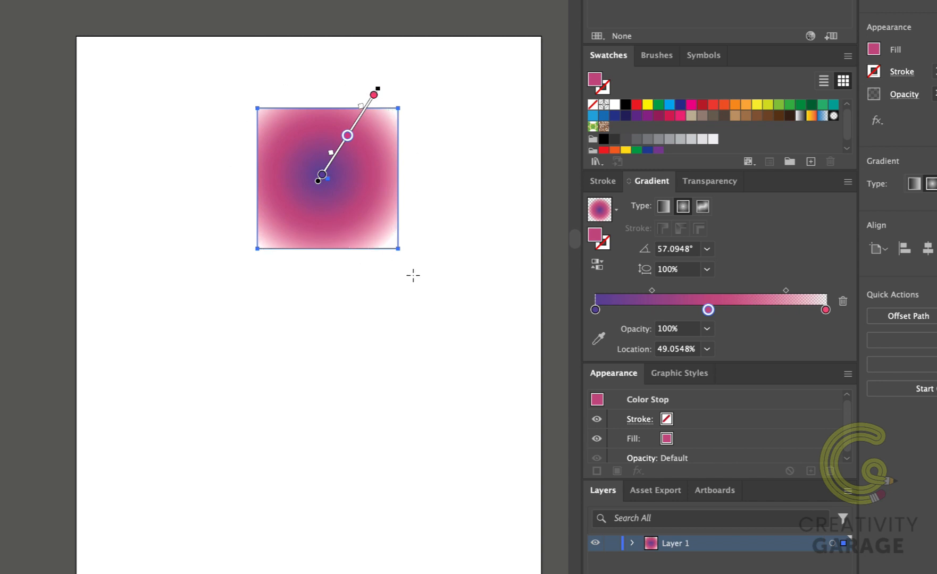
- Switch the square's fill to a freeform gradient drawn with lines and color its upper-right stop green 80C342
click(703, 206)
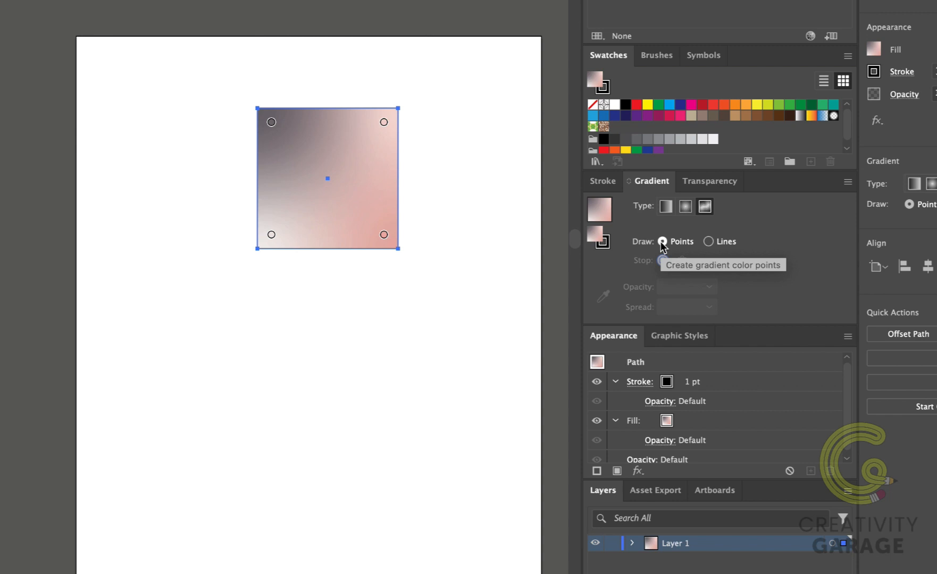
click(708, 242)
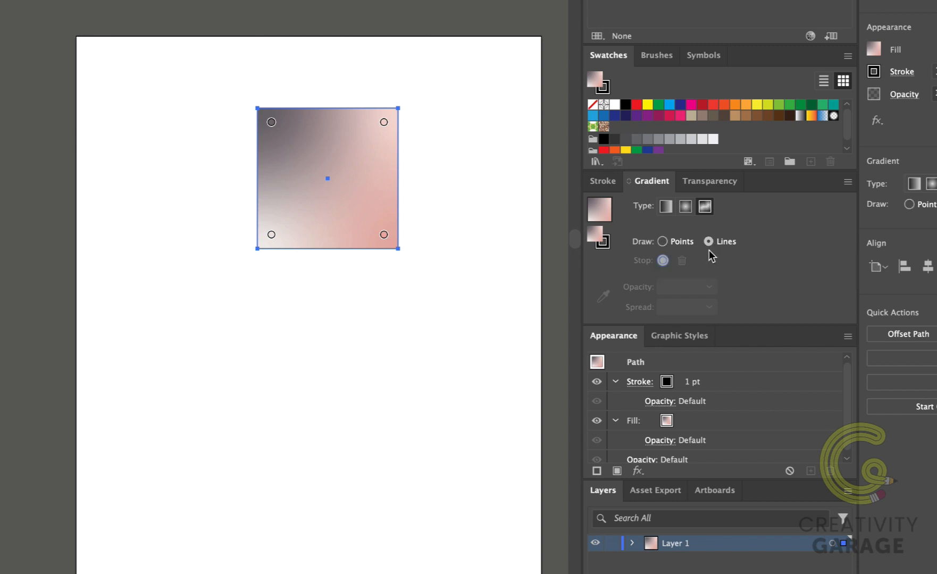
double_click(383, 123)
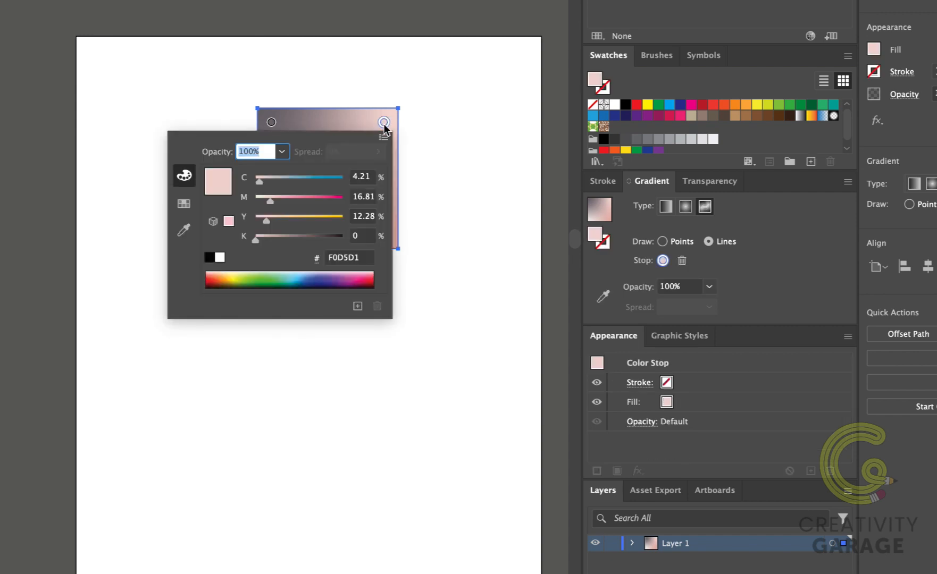
click(258, 275)
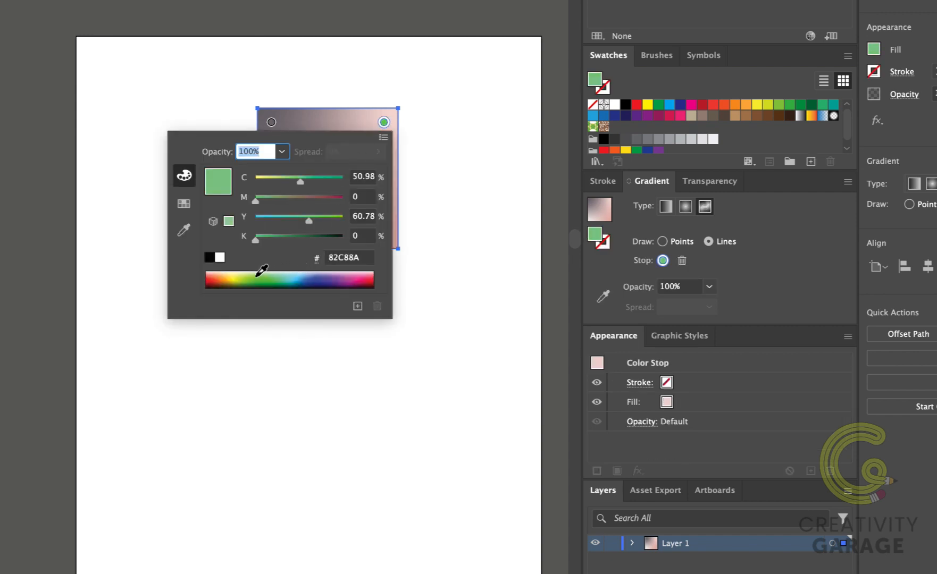
click(258, 275)
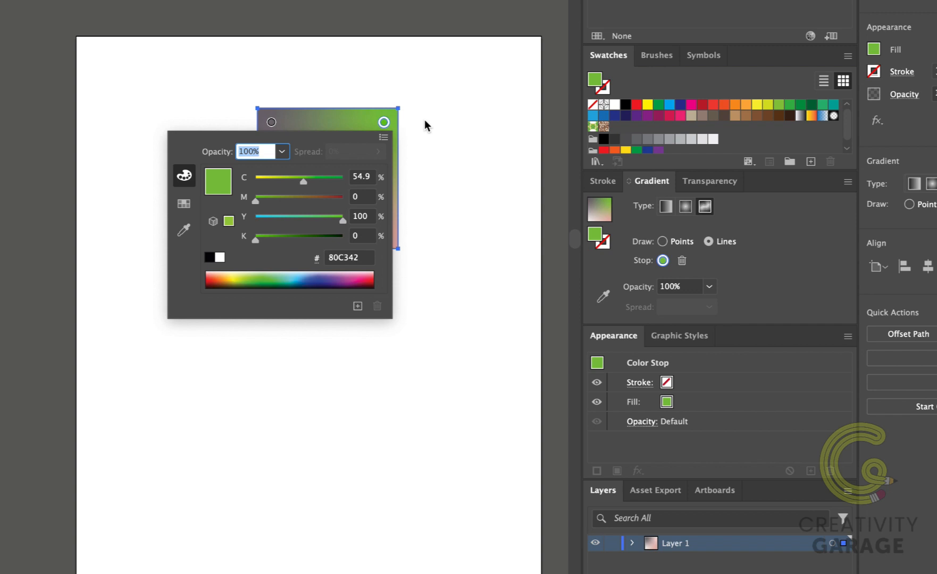
click(425, 126)
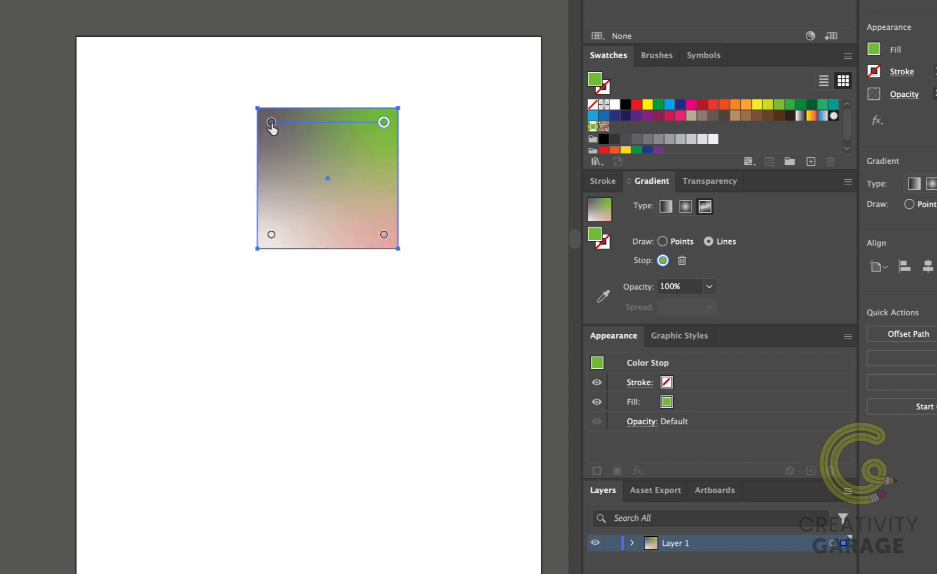
- Connect the upper-left freeform stop to the green stop and color it golden brown A88A2F
double_click(272, 123)
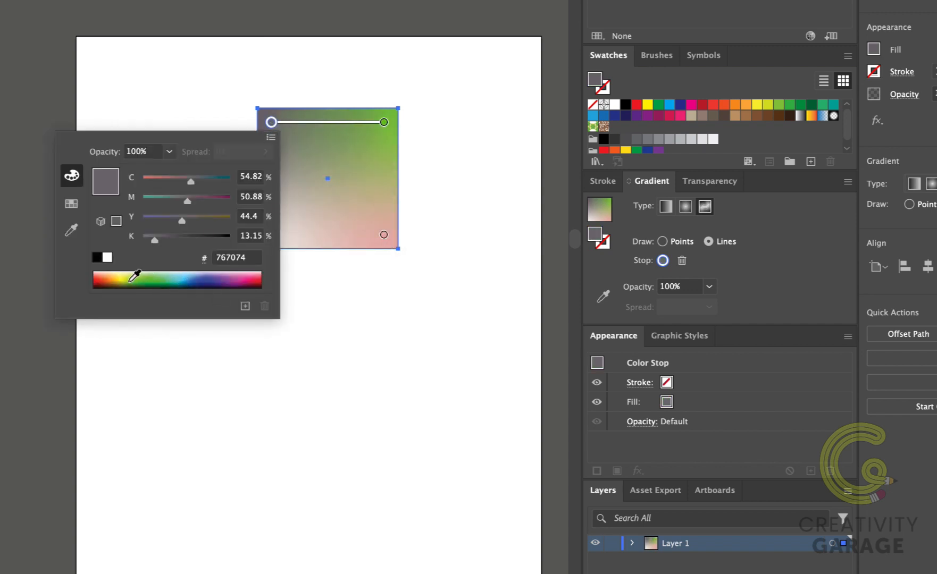
click(117, 280)
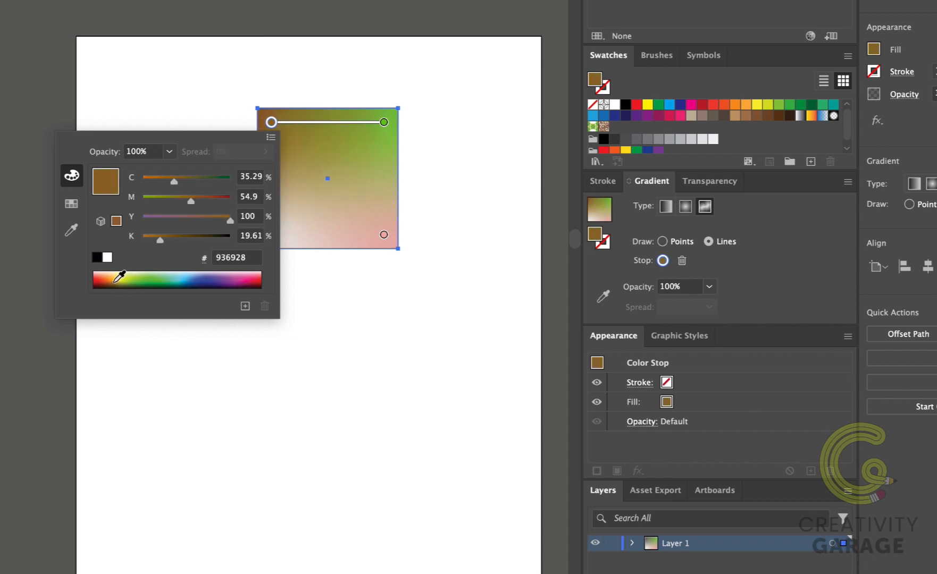
click(119, 278)
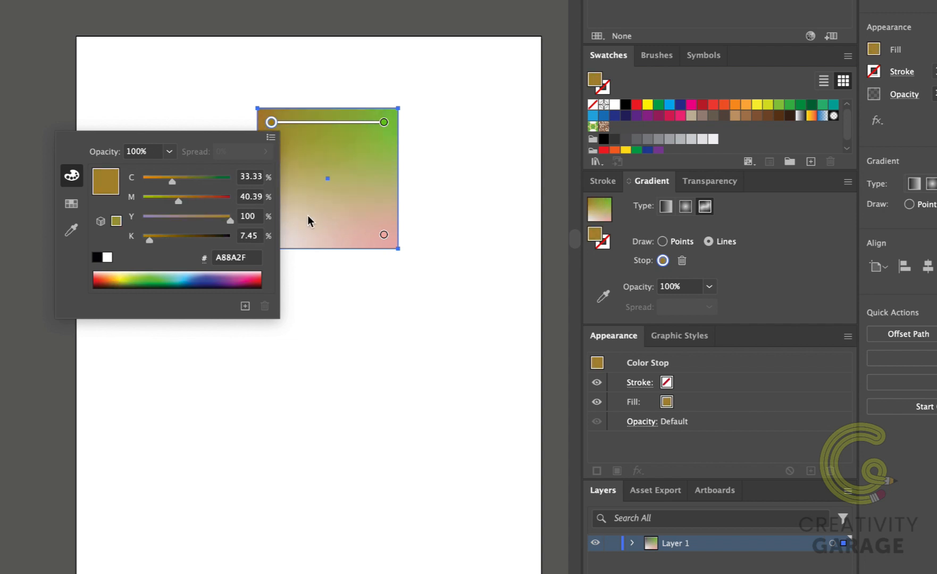
click(360, 223)
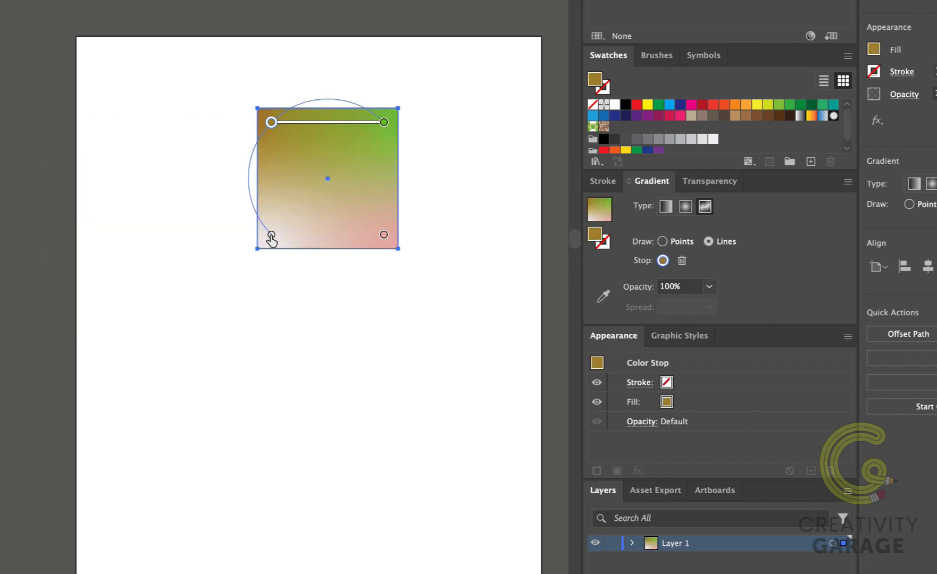
- Extend the gradient line through the two lower corner stops, coloring the lower-left one magenta BE60A5 and the lower-right one red
double_click(272, 236)
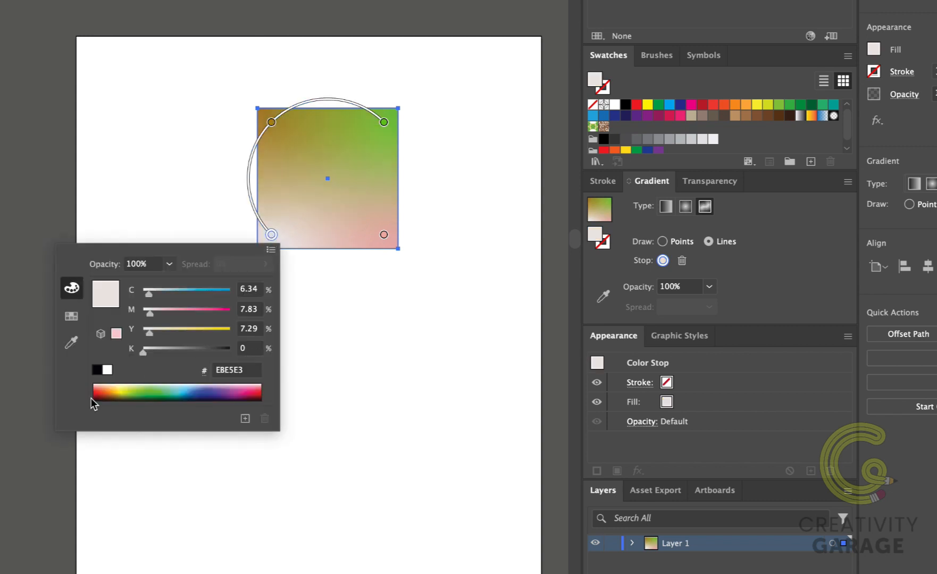
mouse_move(226, 389)
mouse_down()
mouse_move(231, 379)
mouse_move(233, 393)
mouse_up()
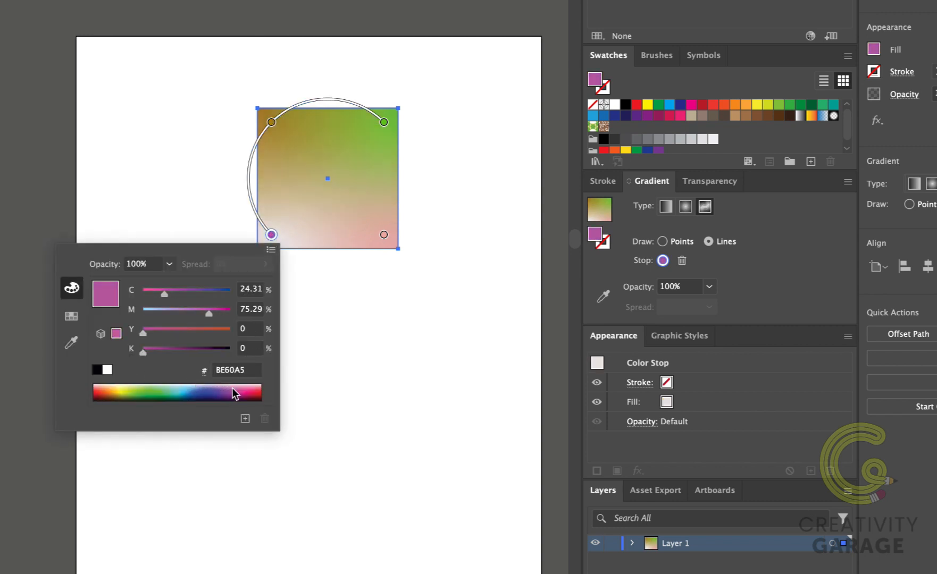
click(383, 234)
click(383, 234)
- Continue the gradient line from the lower-right stop with seven more red stops winding through the inside of the square
click(354, 176)
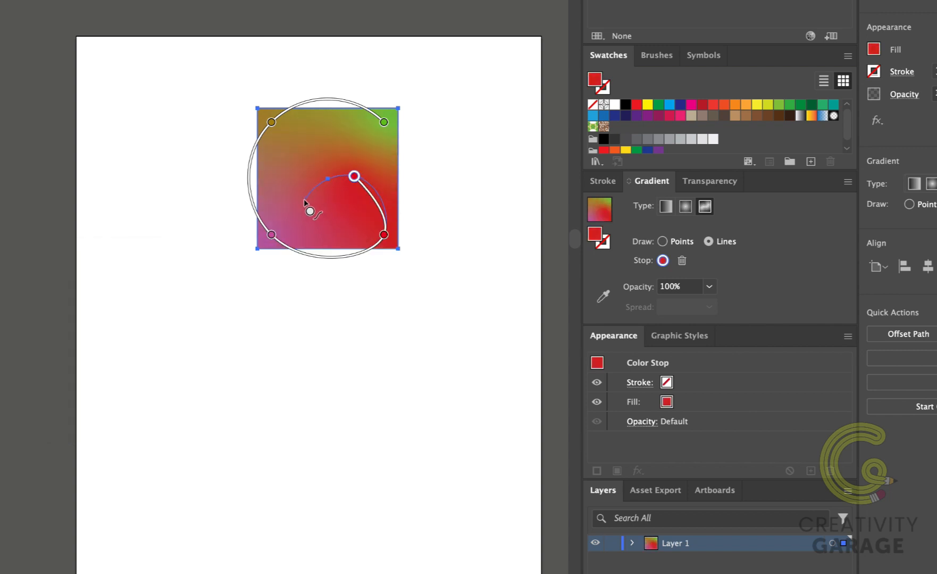
click(299, 197)
click(342, 210)
click(274, 209)
click(286, 160)
click(342, 145)
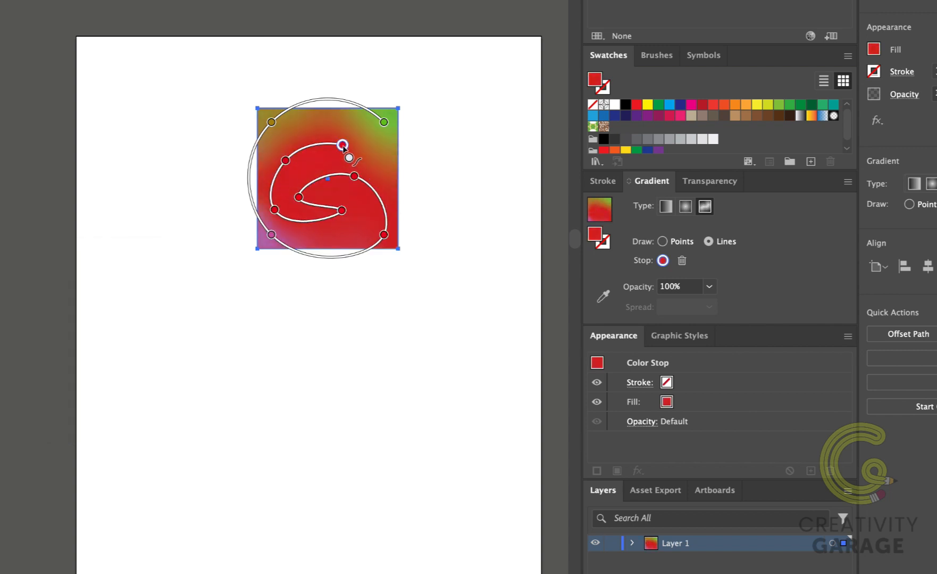
click(376, 161)
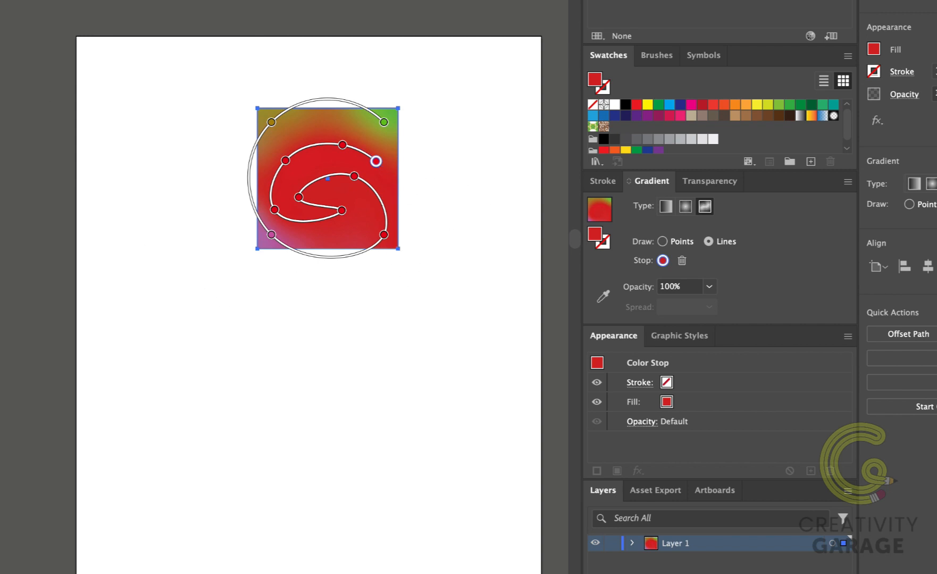
- Switch the freeform gradient to points and add stops inside the square, coloring the upper one orange and the right one black
click(662, 242)
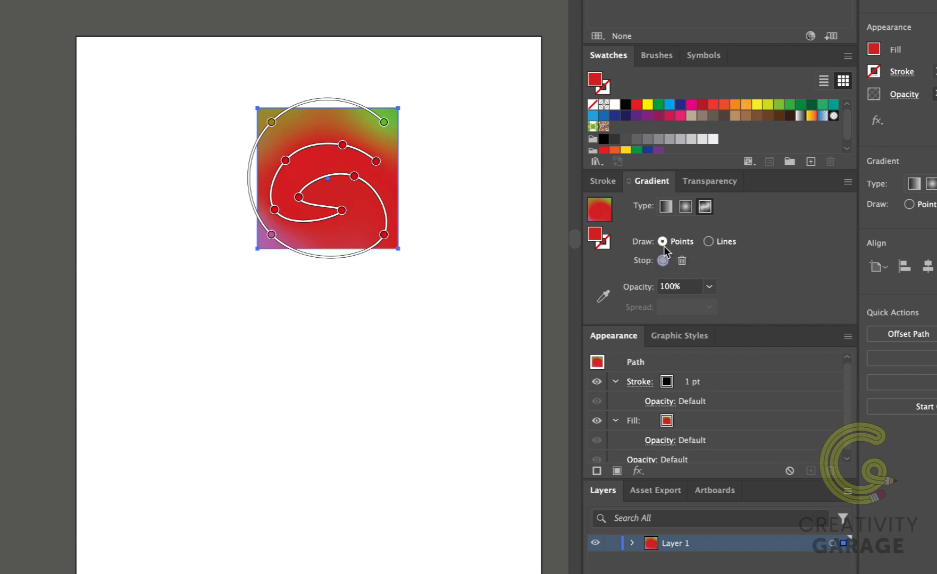
click(345, 156)
double_click(372, 185)
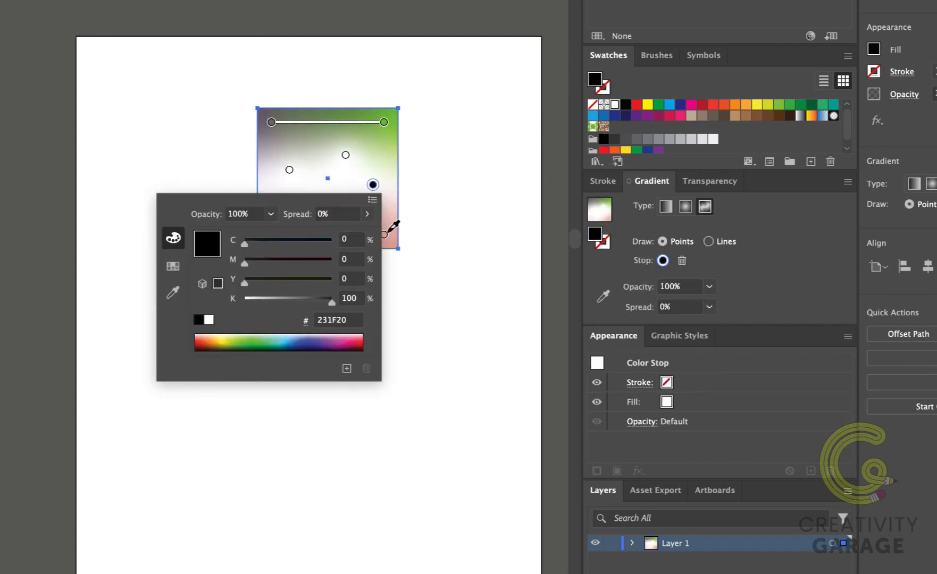
click(394, 226)
key(Escape)
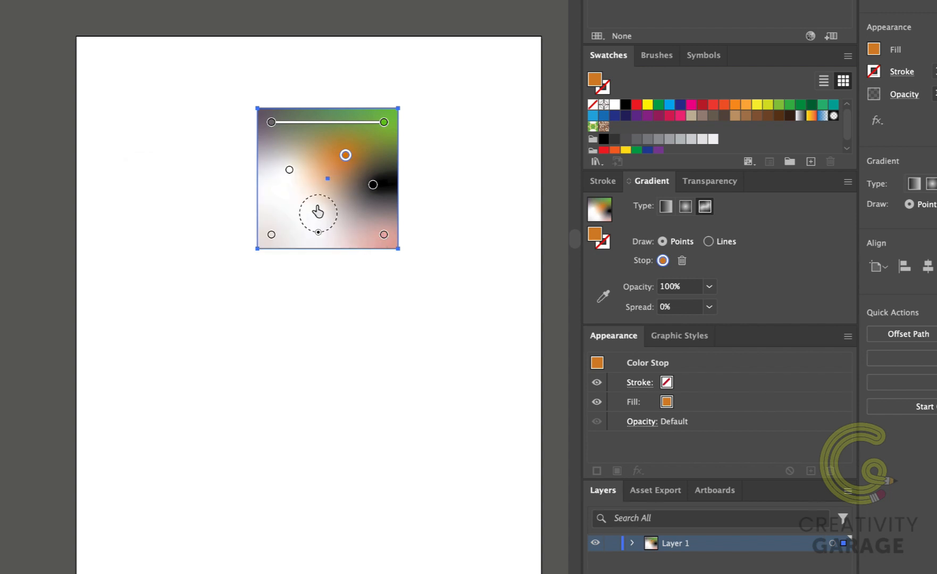
- Add a green 88AB3E point in the lower middle of the freeform gradient and color the point left of center orange
click(318, 213)
double_click(318, 213)
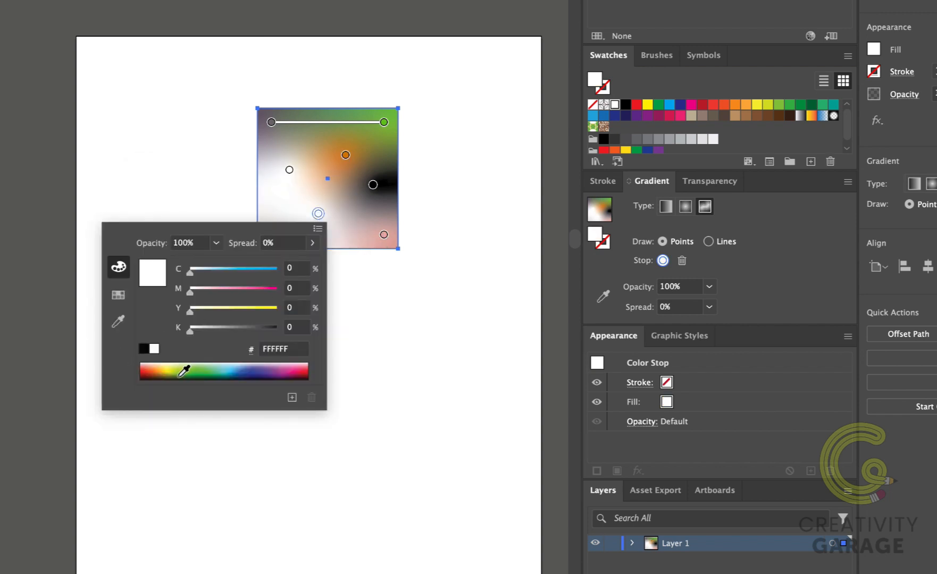
drag(183, 371, 209, 367)
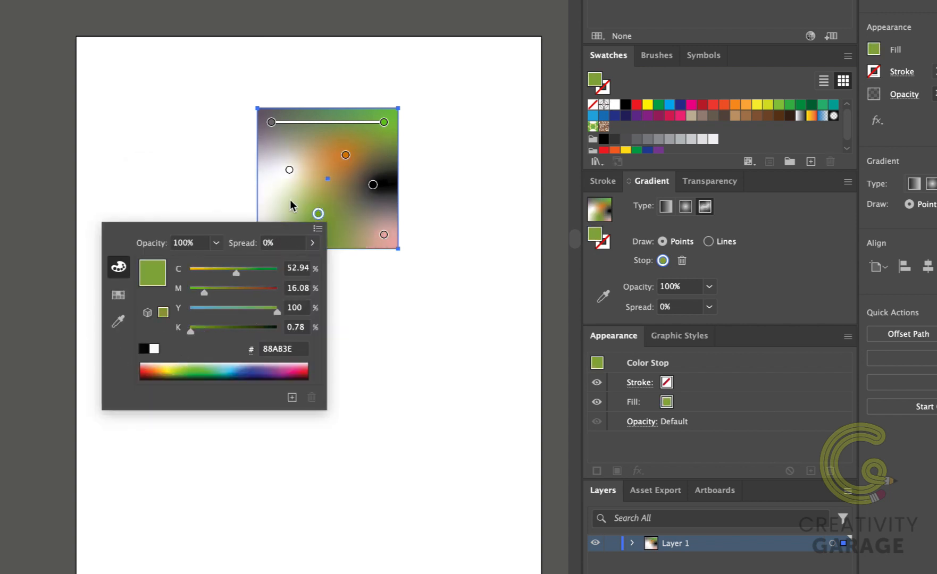
click(289, 170)
double_click(290, 170)
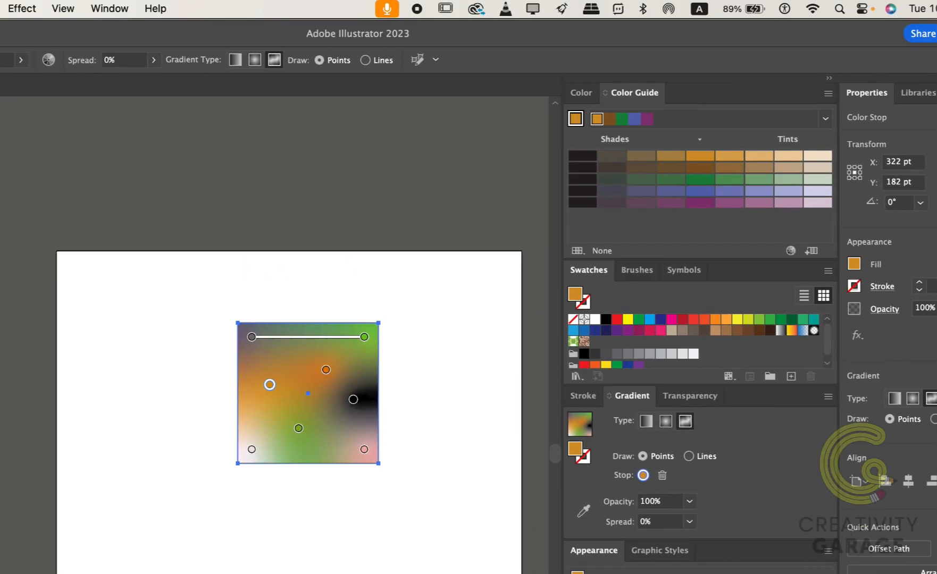
- Filter the swatches to show only gradient swatches
click(118, 9)
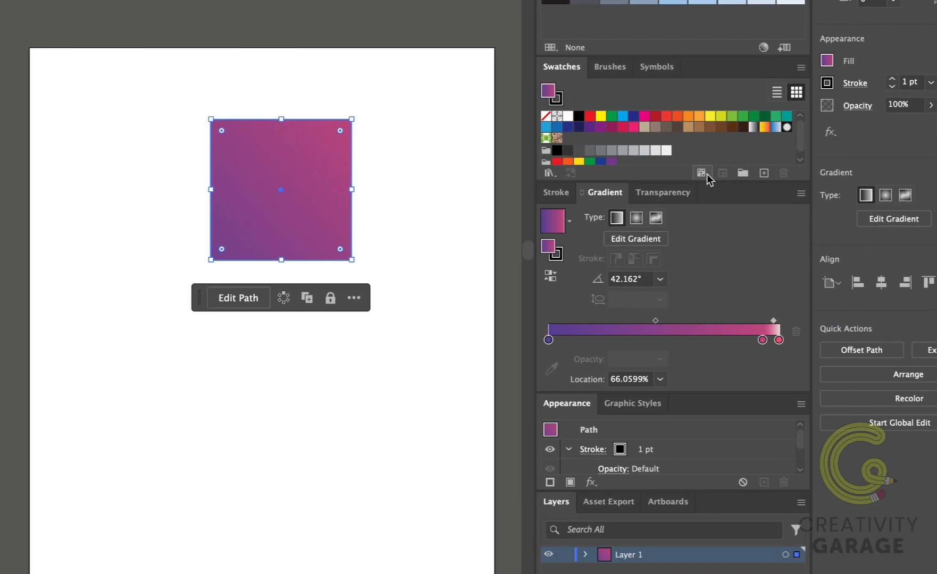
click(706, 174)
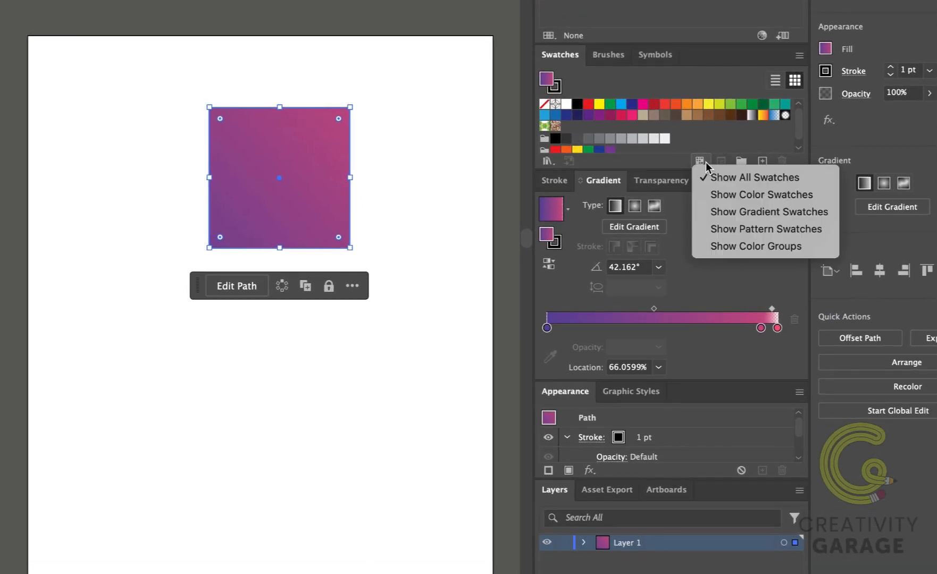
click(792, 212)
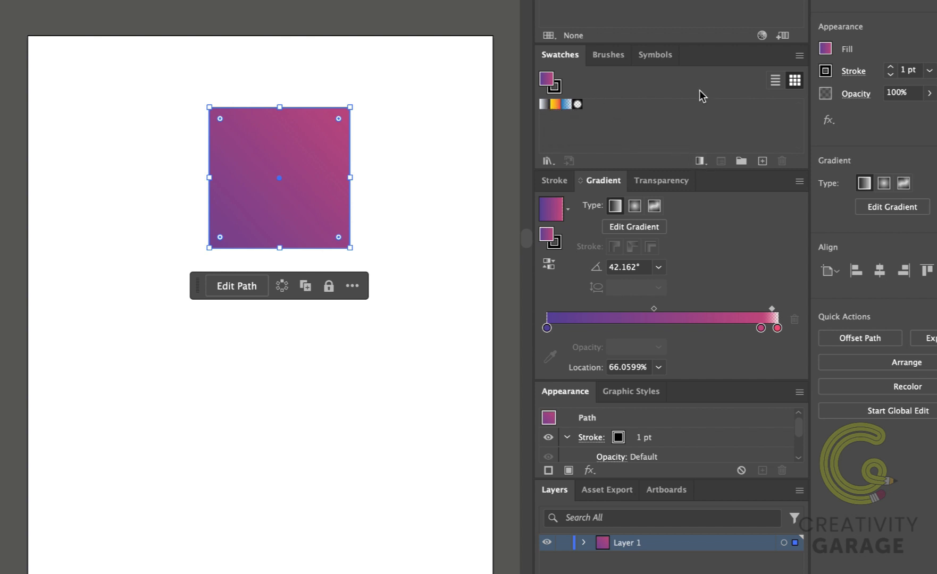
- Open the Brights gradient swatch library and place it above the square so the artwork is uncovered
click(548, 161)
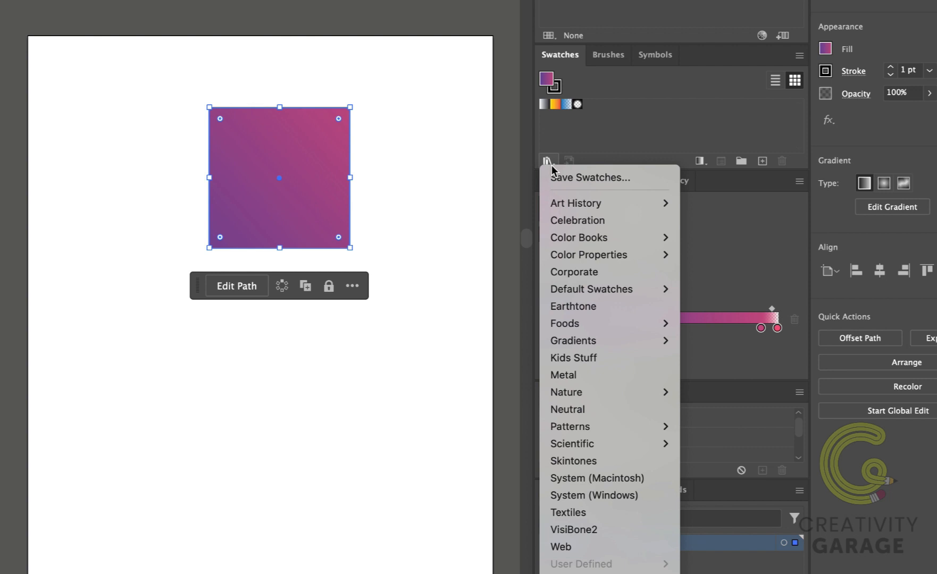
mouse_move(596, 343)
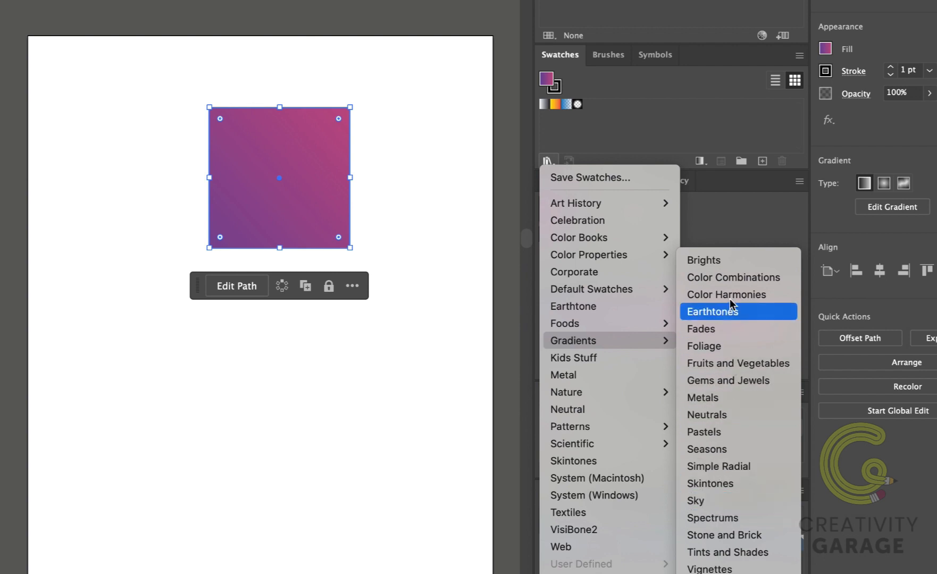
click(730, 263)
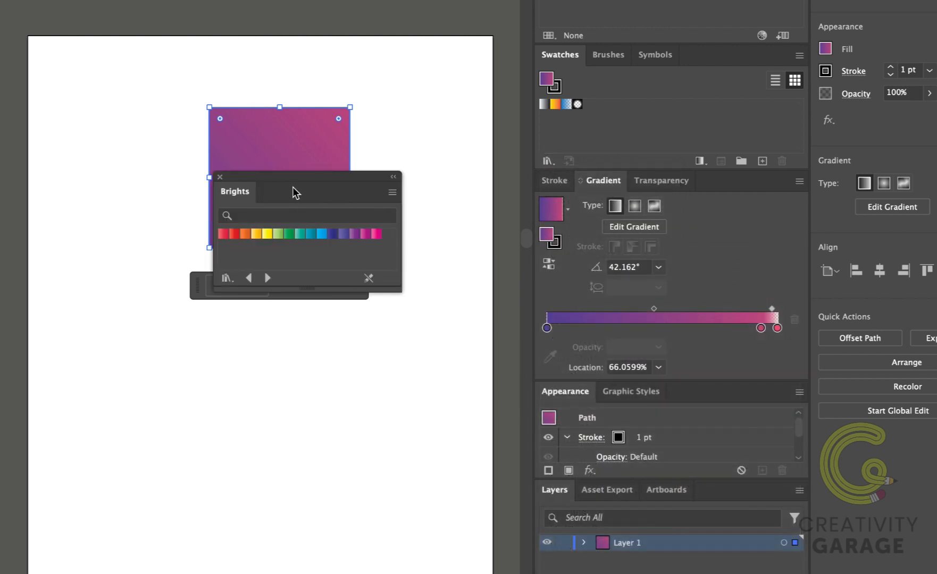
drag(343, 176, 327, 2)
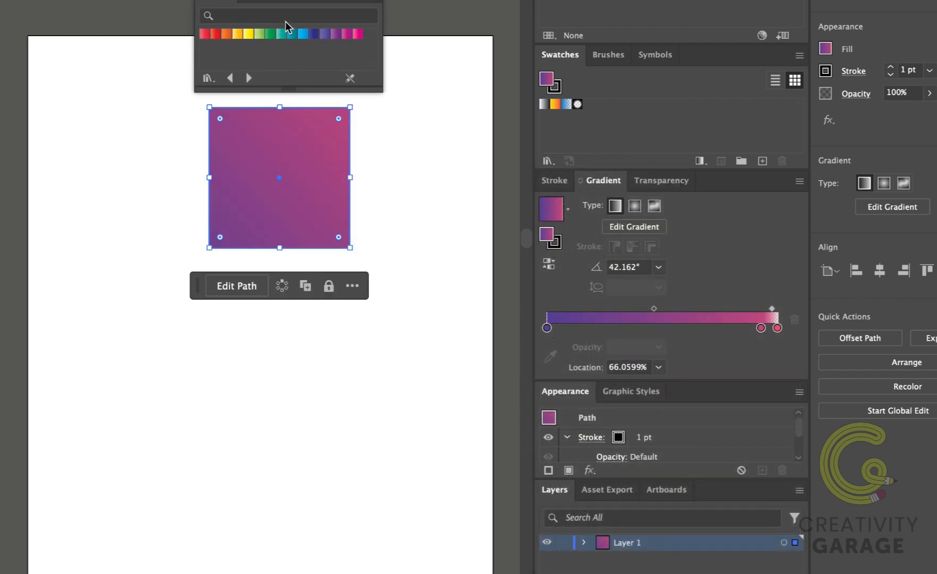
- Try several Brights gradients on the square, including the red, teal, light blue, dark blue and orange ones
click(216, 35)
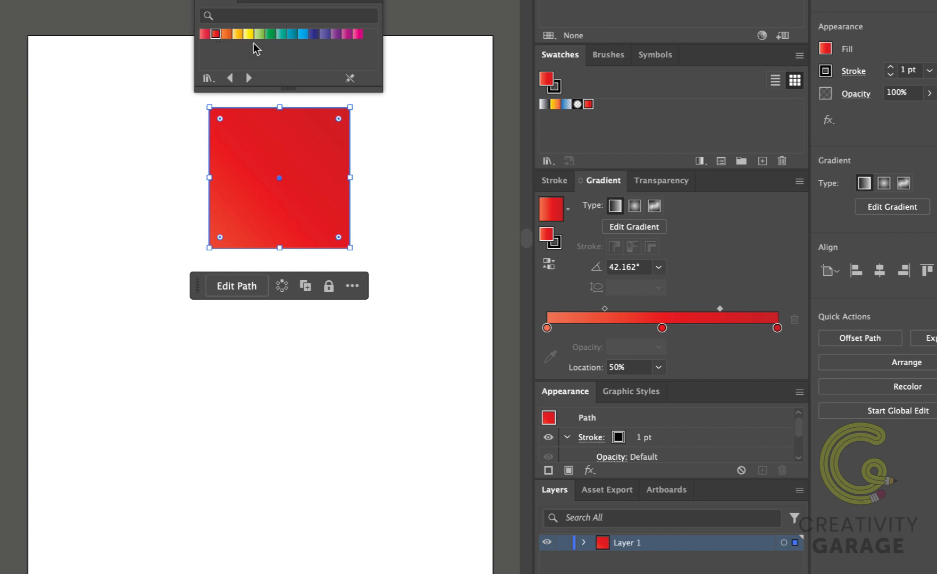
click(281, 35)
click(303, 35)
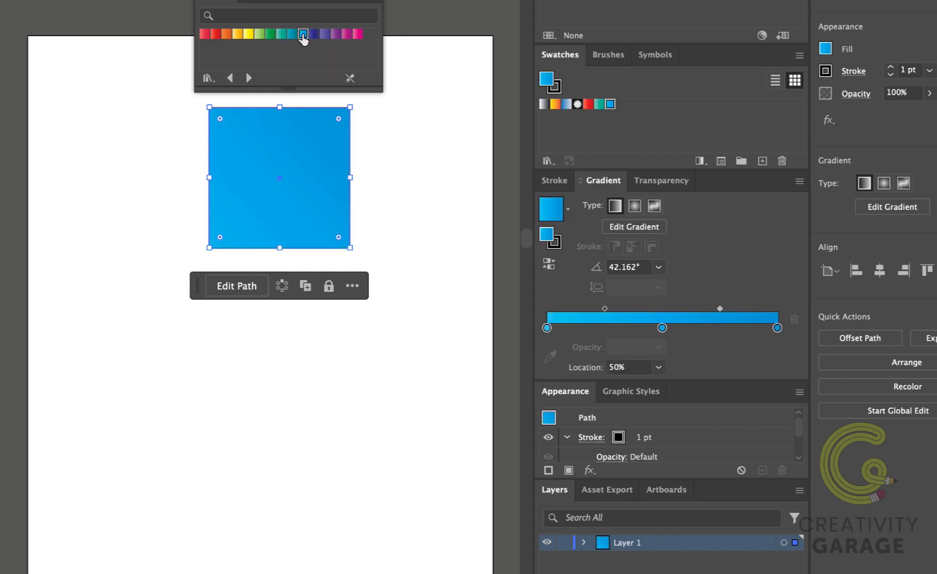
click(314, 35)
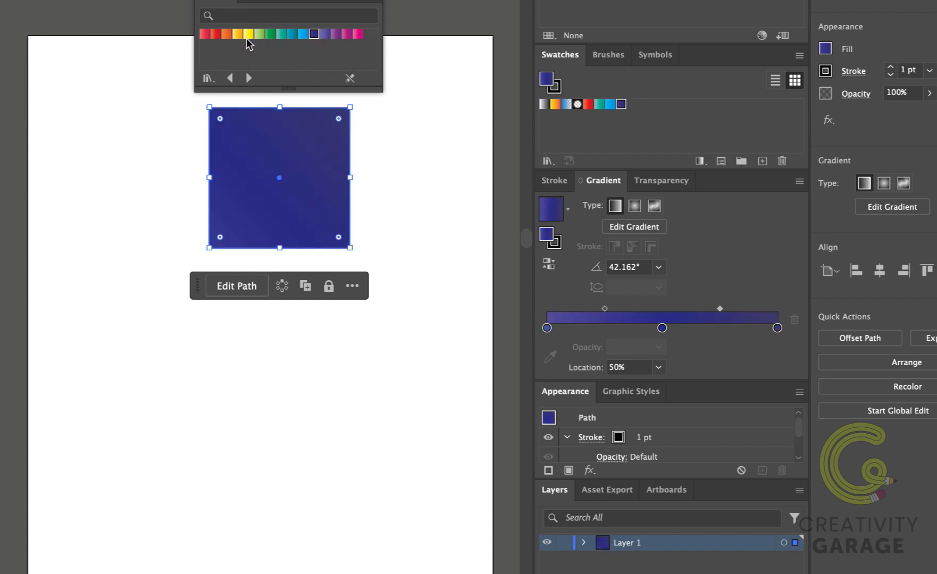
click(216, 35)
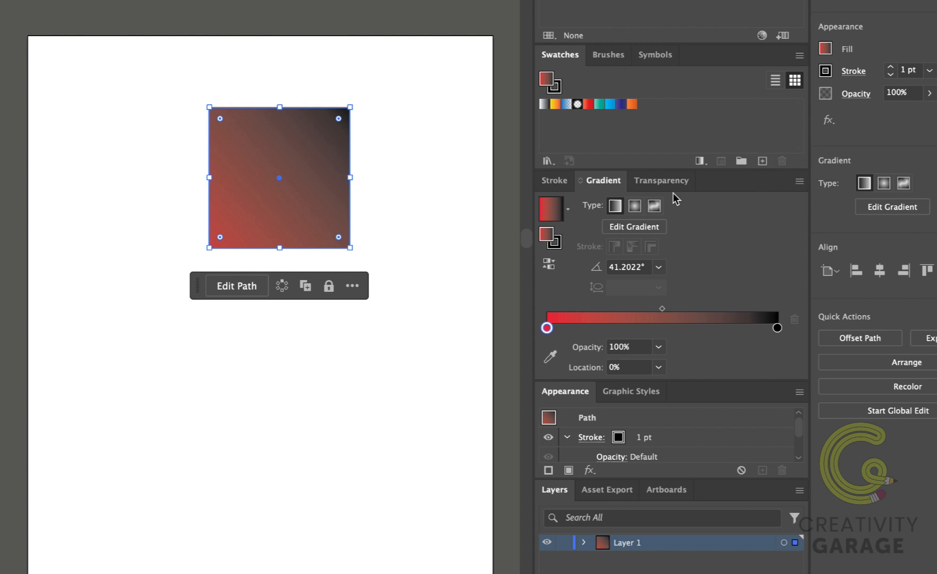
- Save the square's red-to-black gradient as a new swatch named demo
click(762, 161)
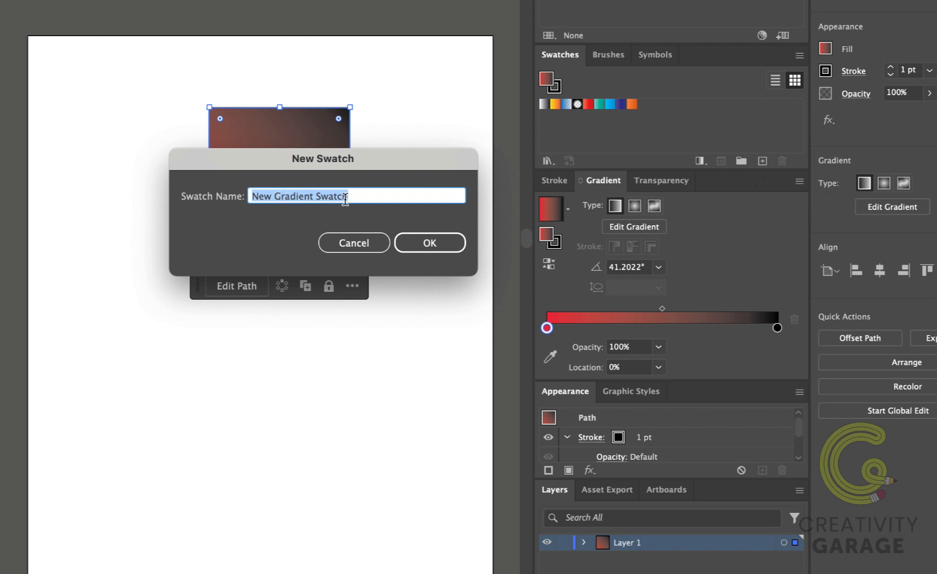
text(demo)
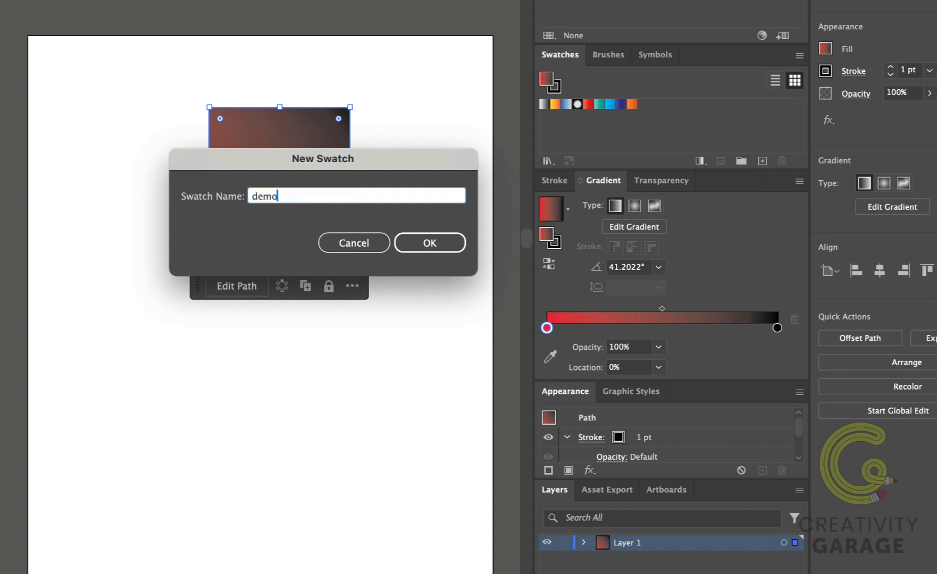
click(415, 240)
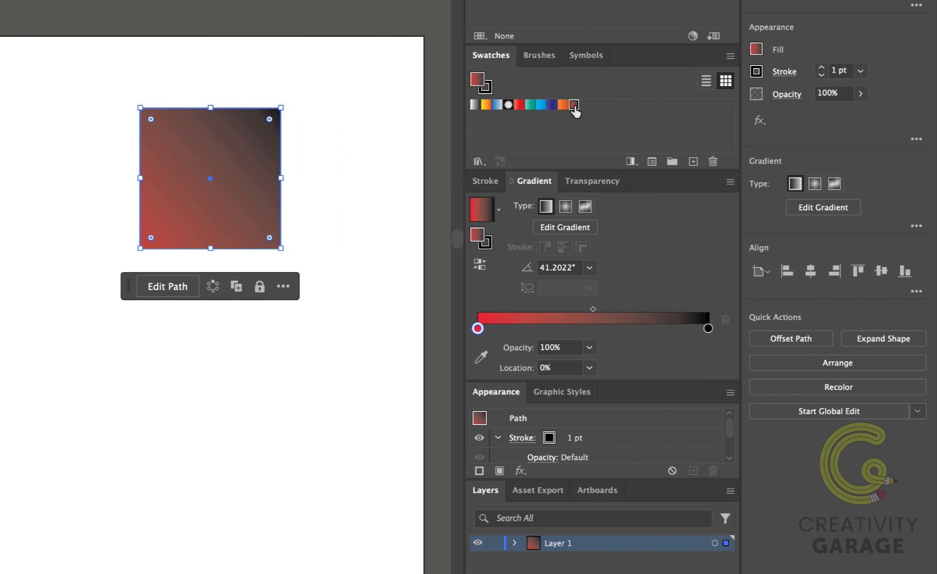
- Draw a new square near the artboard's upper right and set its stroke weight to 10 pt
mouse_move(197, 103)
mouse_down()
mouse_move(307, 236)
mouse_move(363, 251)
mouse_up()
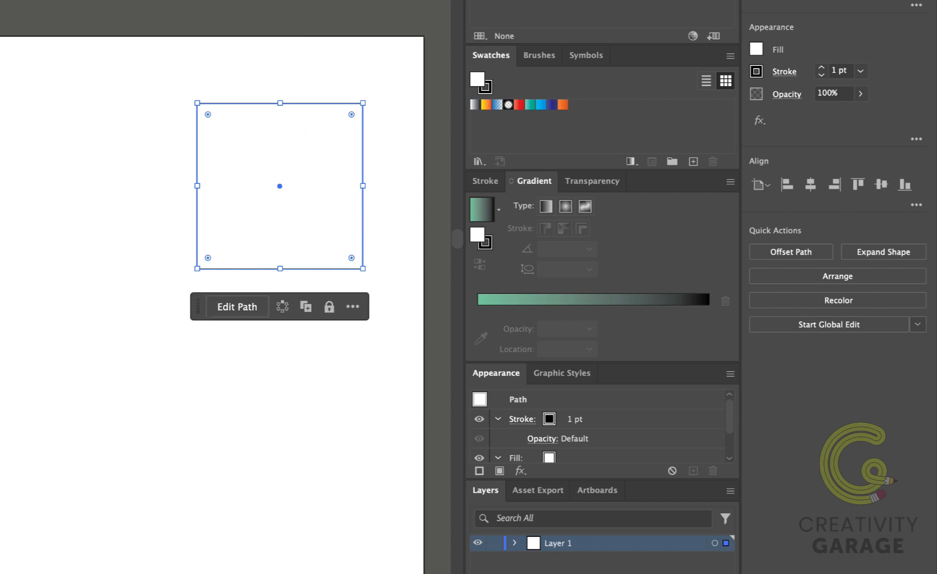
click(860, 71)
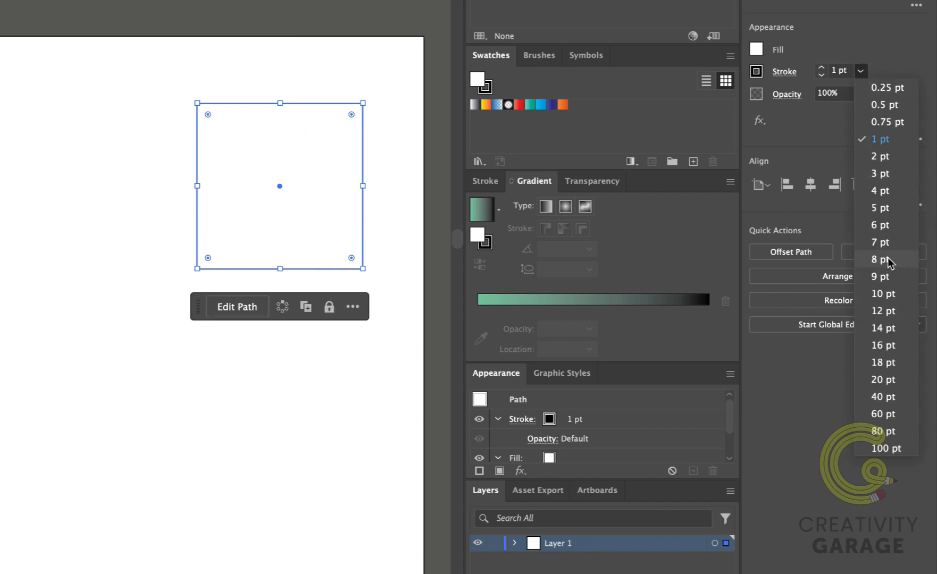
click(887, 294)
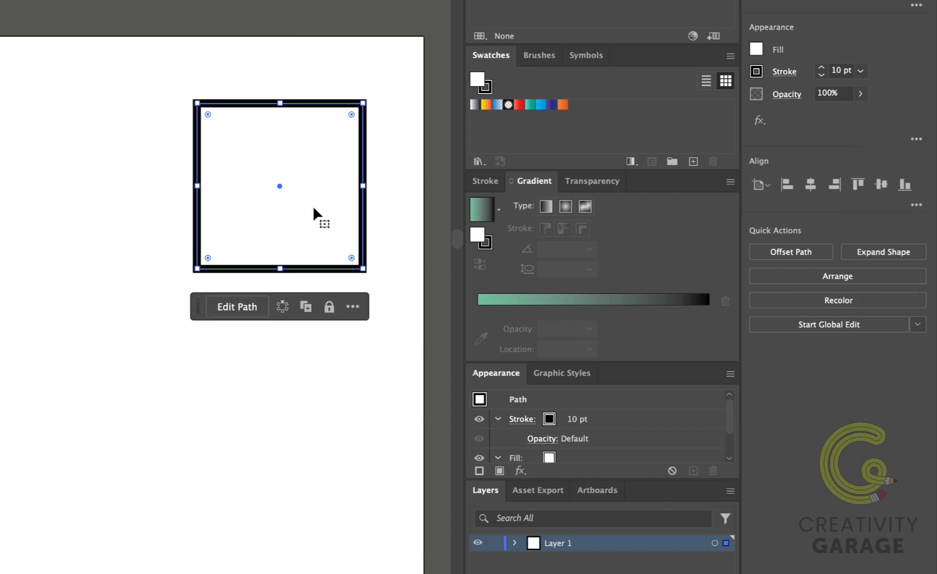
click(391, 190)
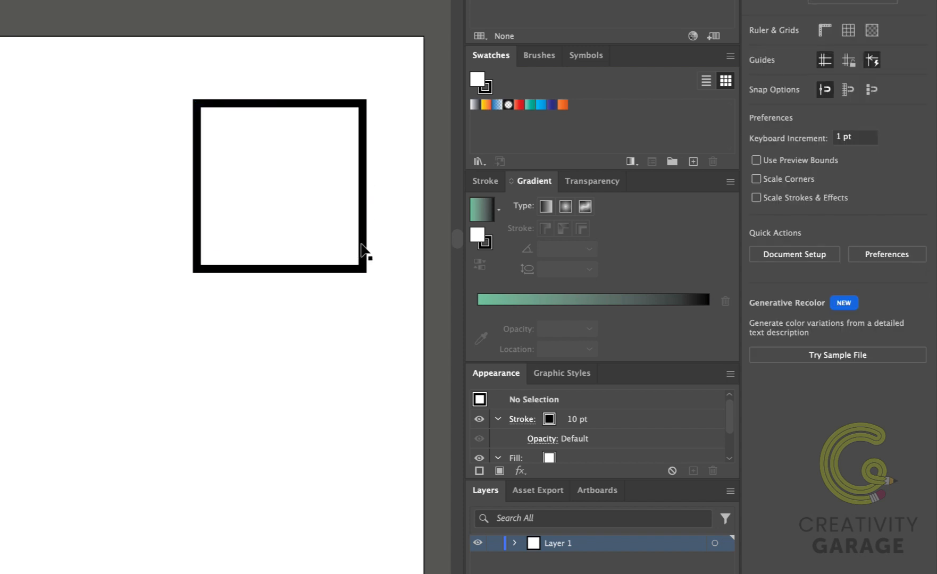
- Shift the square slightly up and left, and apply the yellow-orange-red linear gradient swatch to its stroke
drag(360, 246, 345, 223)
click(346, 226)
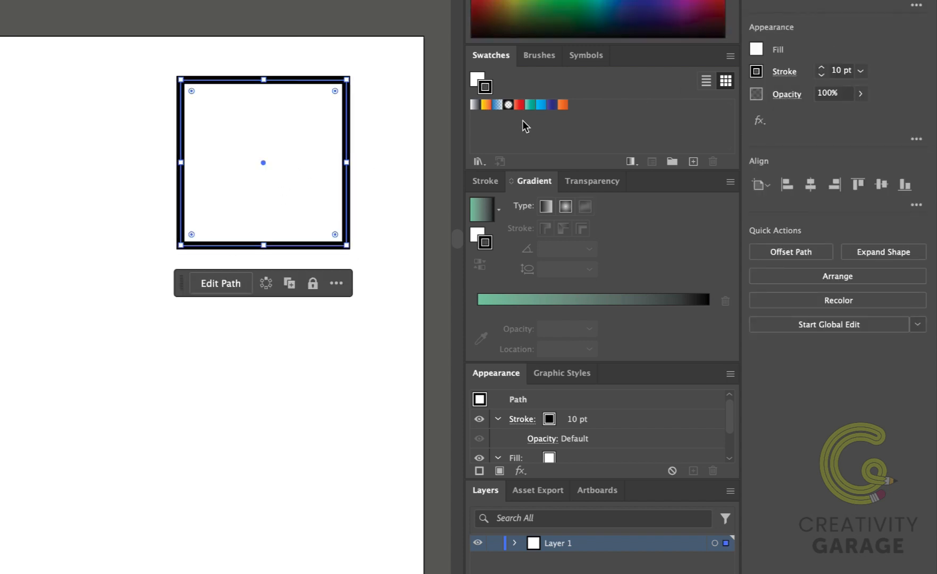
click(488, 106)
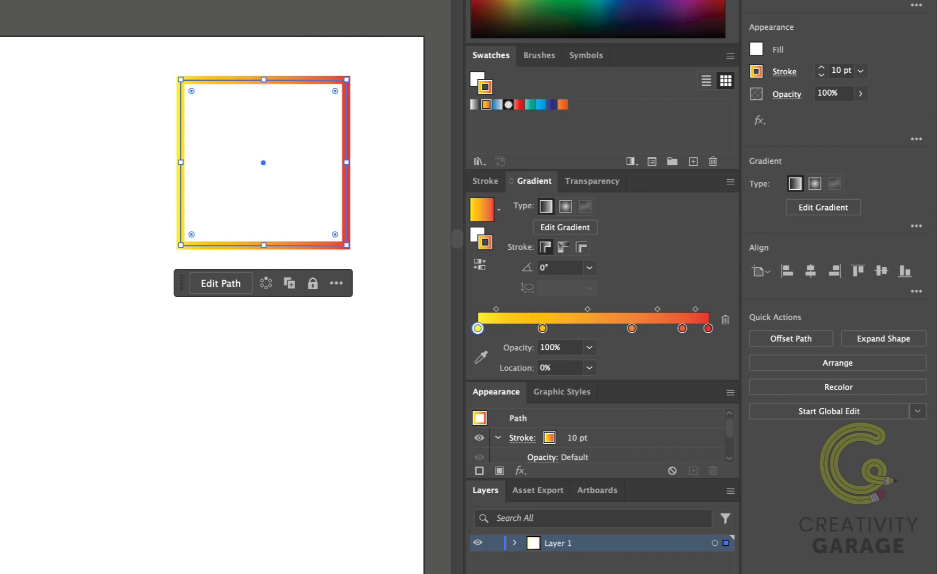
key(g)
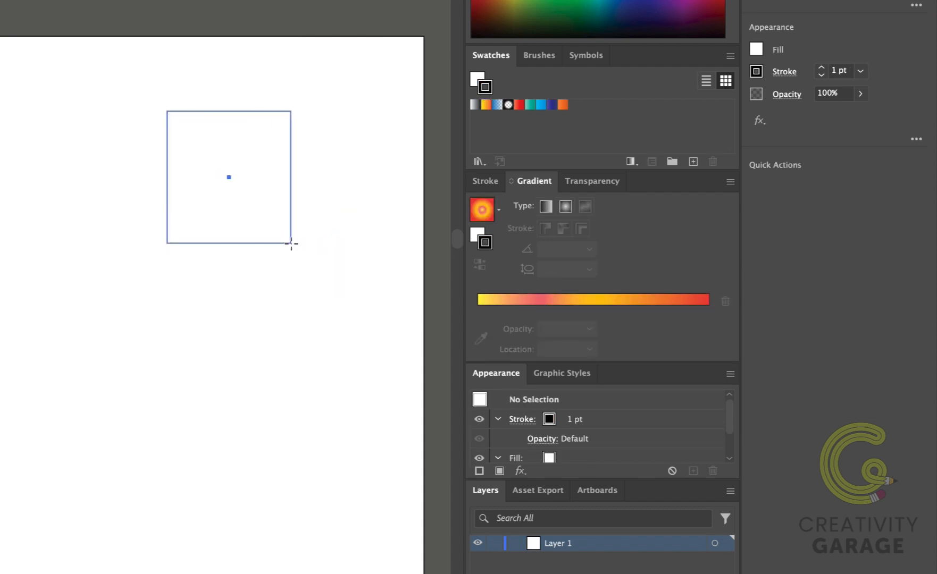
- Draw a square, a tall rectangle to its right and a wide rectangle below it
drag(291, 245, 291, 234)
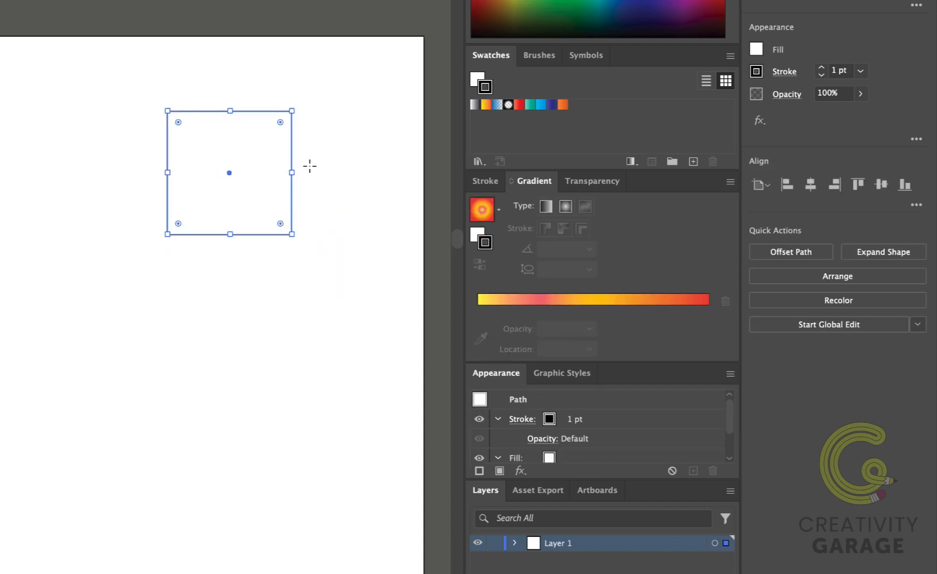
mouse_move(304, 161)
mouse_down()
mouse_move(374, 224)
mouse_move(375, 272)
mouse_up()
drag(183, 264, 287, 345)
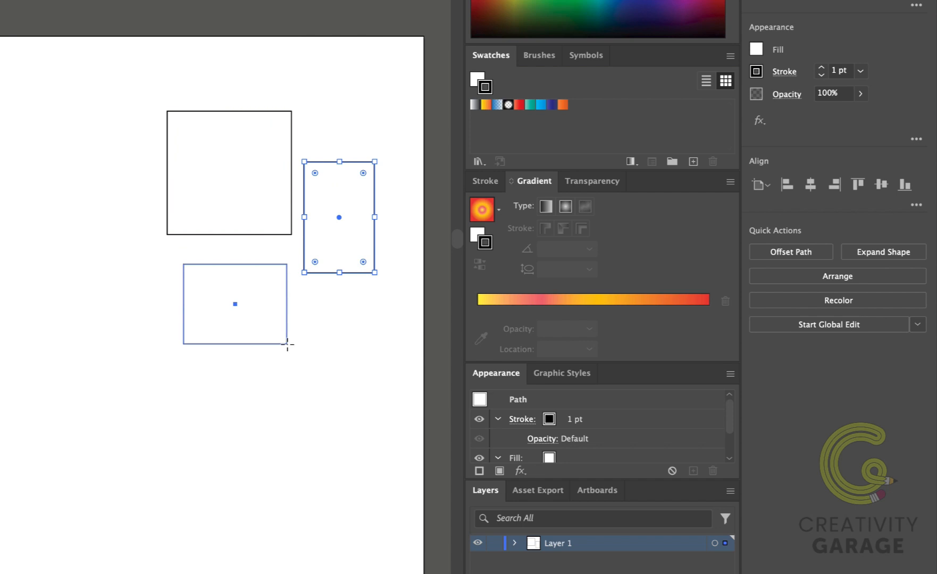
- Fill all three shapes with the yellow-orange-red gradient and stretch it diagonally across them at about 40° from lower left to upper right
key(ctrl+a)
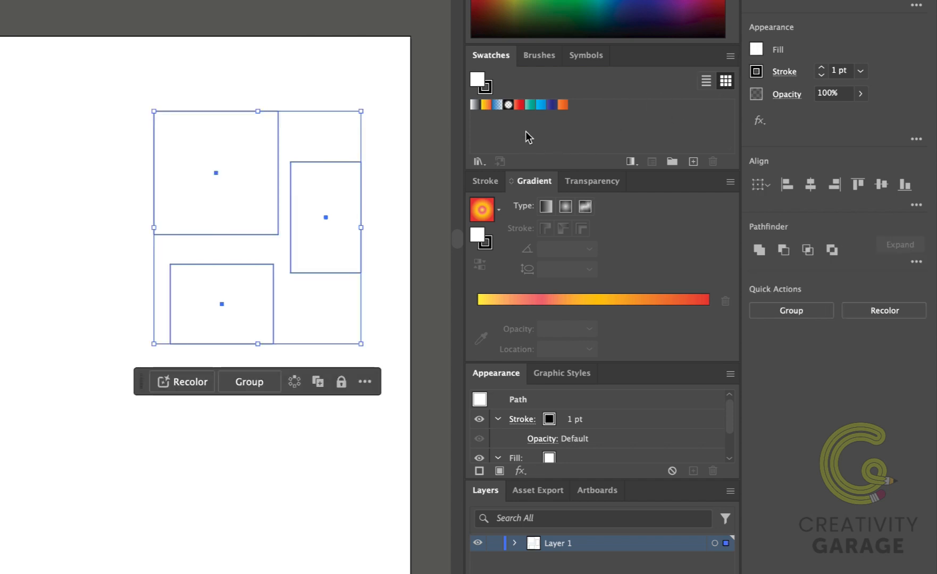
click(486, 105)
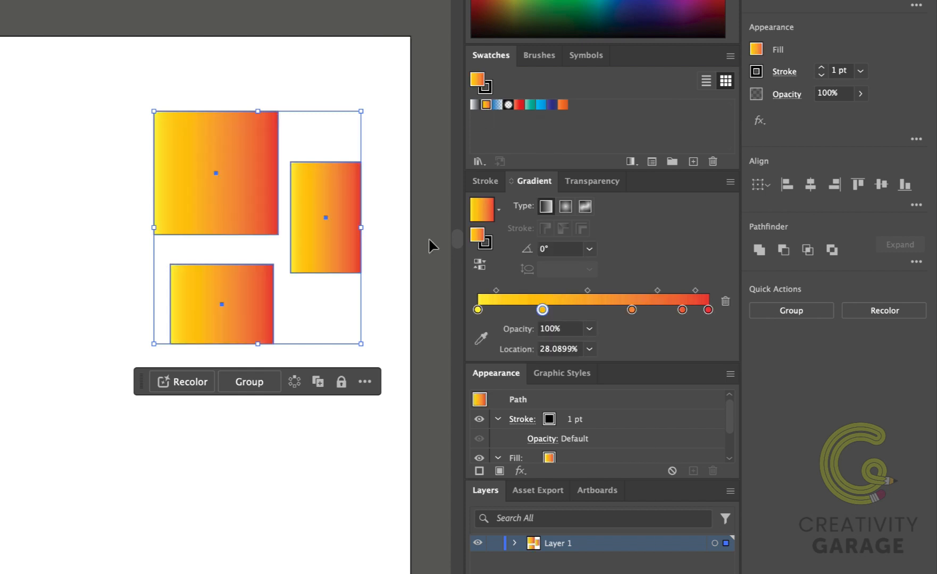
key(g)
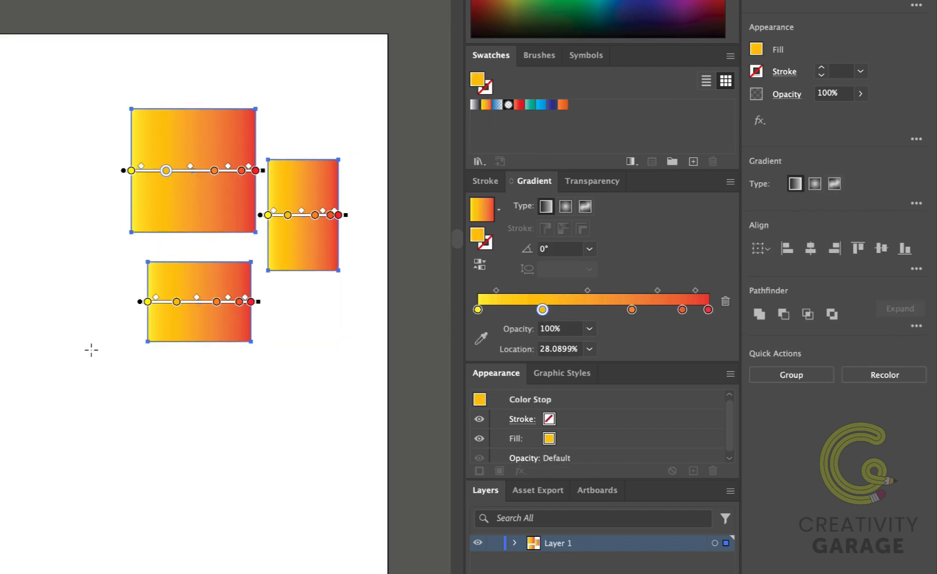
mouse_move(85, 355)
mouse_down()
mouse_move(251, 179)
mouse_move(293, 146)
mouse_move(310, 155)
mouse_move(329, 148)
mouse_up()
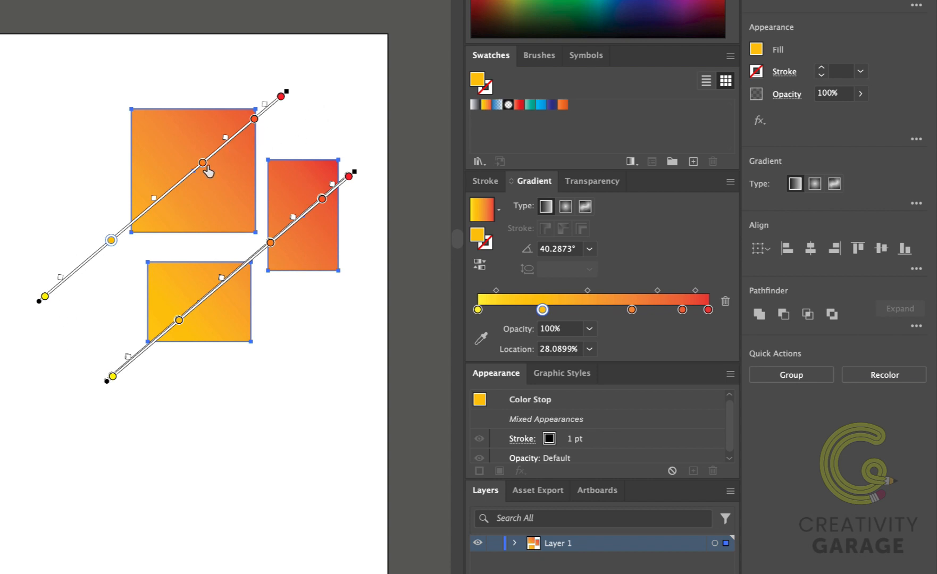
- Move an orange stop toward the yellow end on the square's gradient line and on the rectangles' overlapping gradient lines
drag(207, 171, 190, 186)
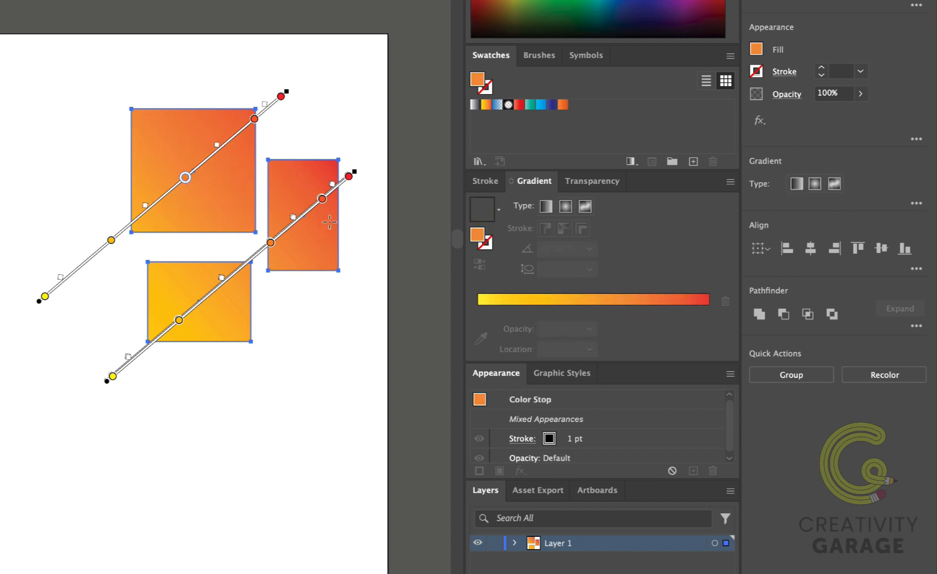
click(259, 252)
drag(259, 253, 224, 282)
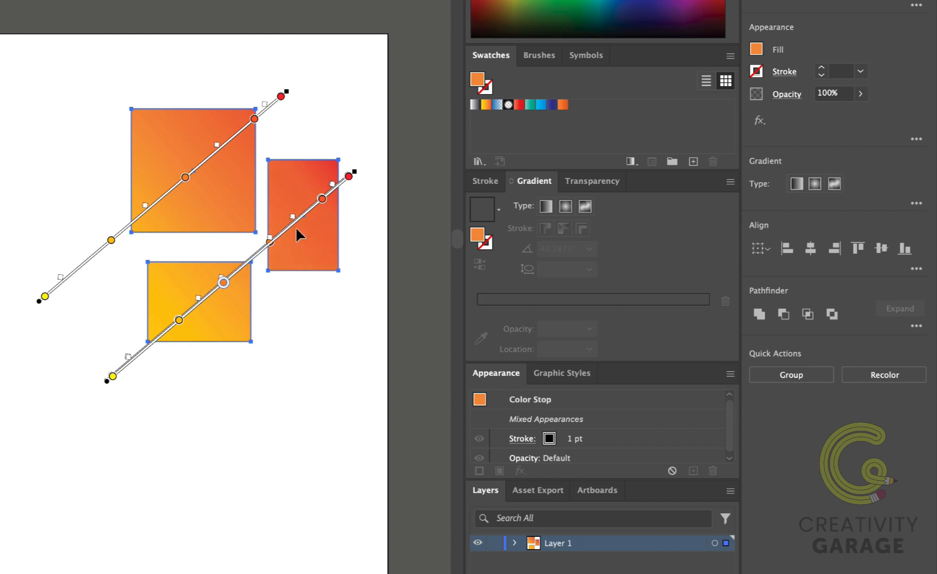
- On the rectangles' overlapping gradient lines, move the red-orange stop toward red and the orange and yellow-orange stops toward yellow, and deselect the shapes
mouse_move(321, 205)
mouse_down()
mouse_move(285, 230)
mouse_move(330, 192)
mouse_up()
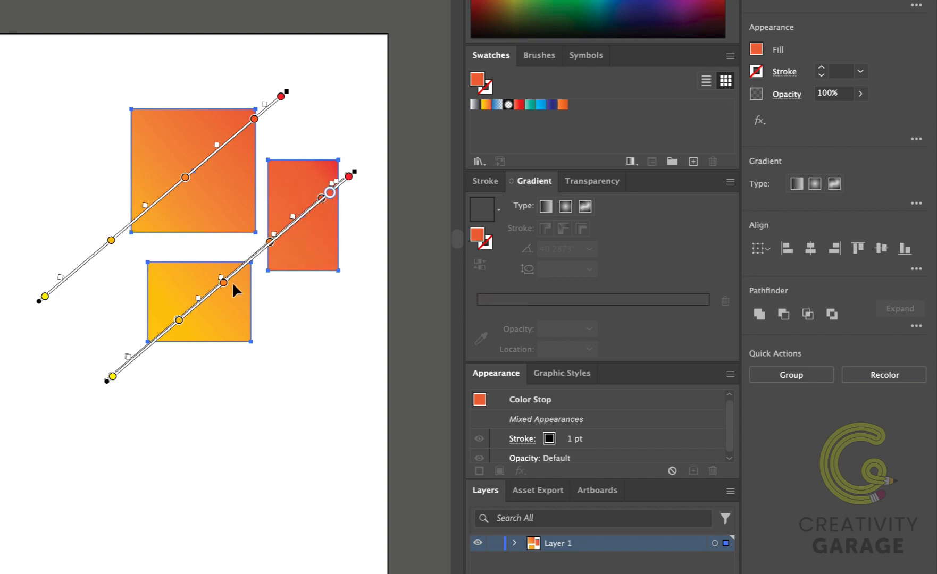
drag(224, 283, 198, 304)
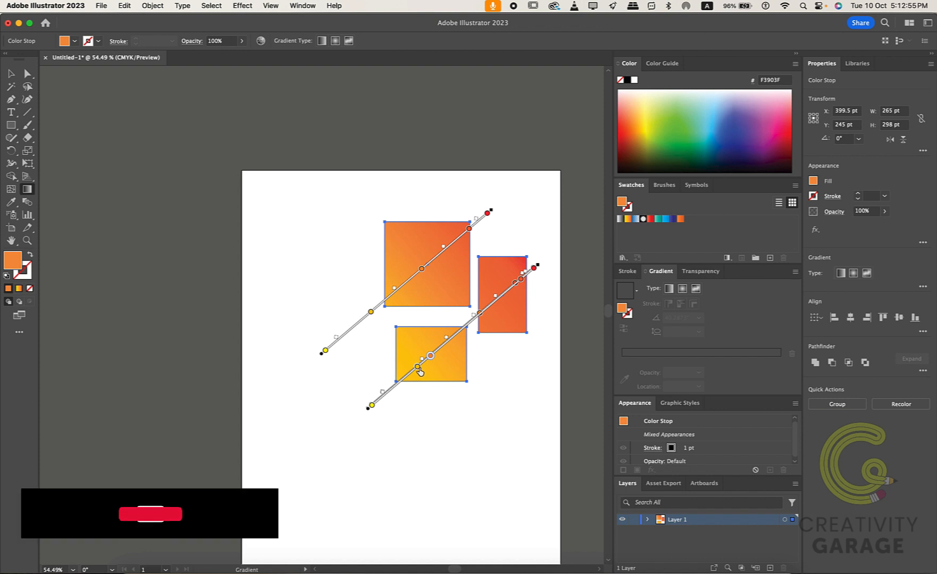
drag(418, 367, 405, 377)
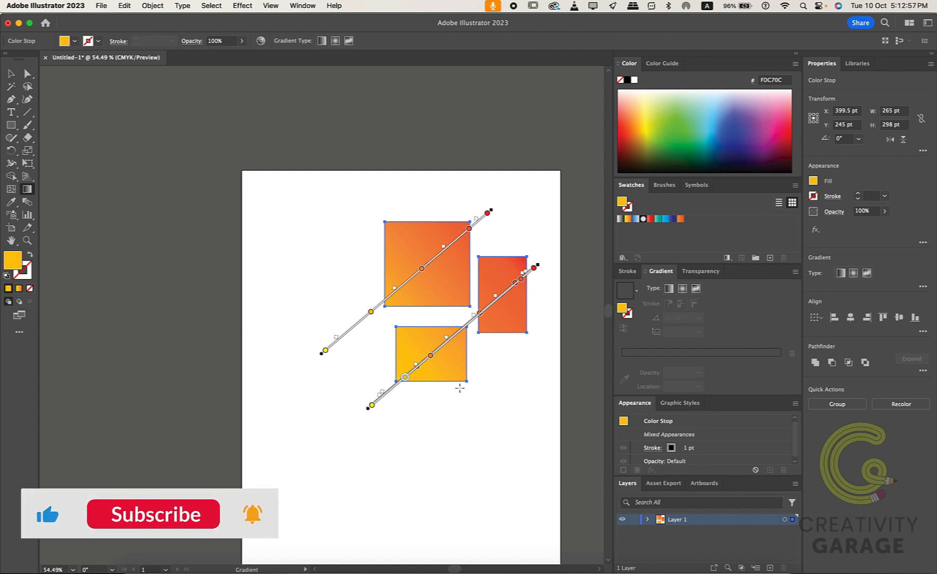
key(v)
click(519, 190)
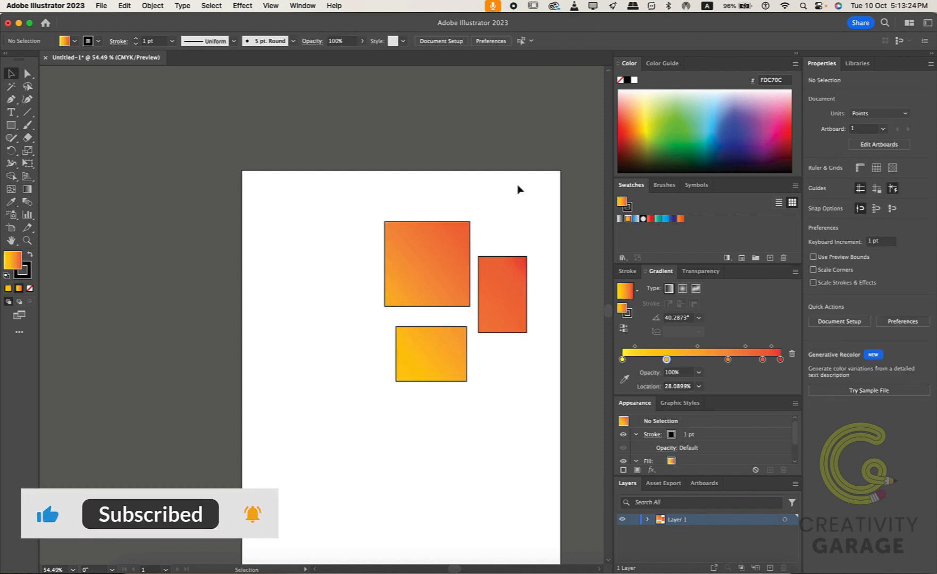